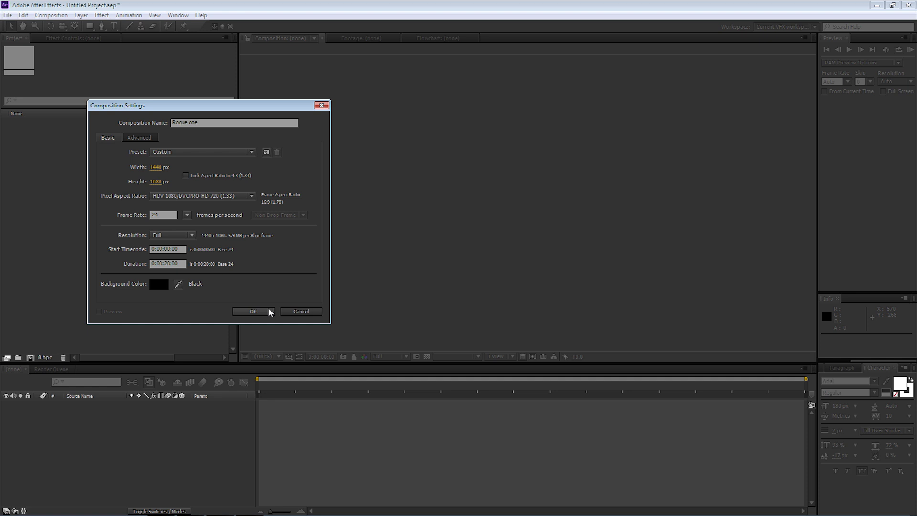
Step: Create the 1440 x 1080, 24 fps, 20-second composition Rogue one and draw a wide text box across its upper middle
left_click(254, 311)
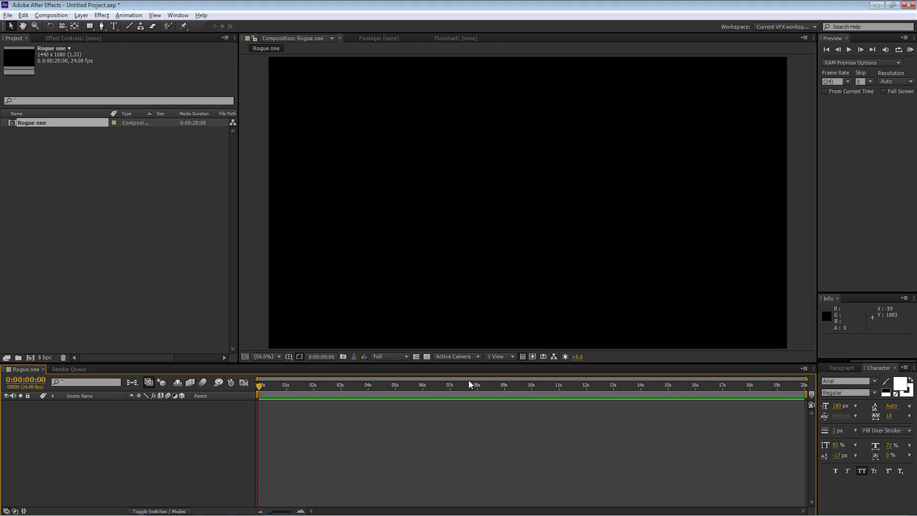
left_click(114, 27)
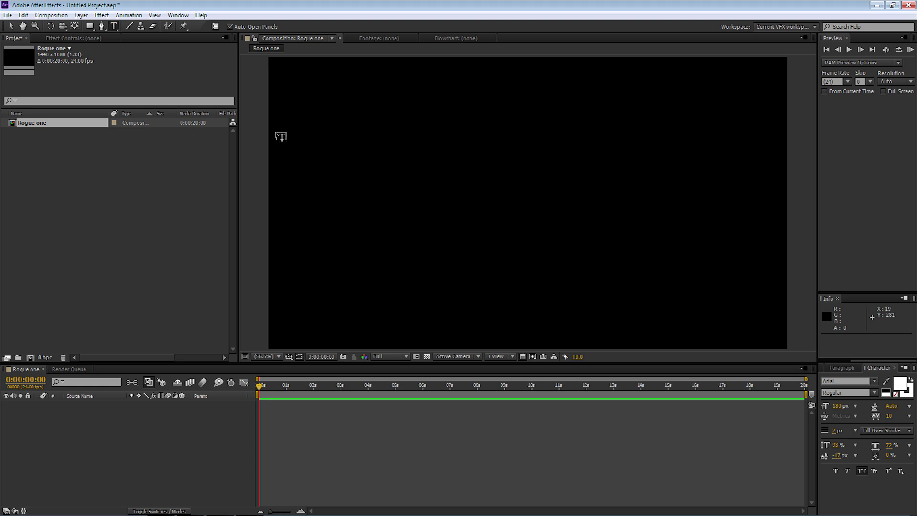
left_click_drag(276, 134, 778, 231)
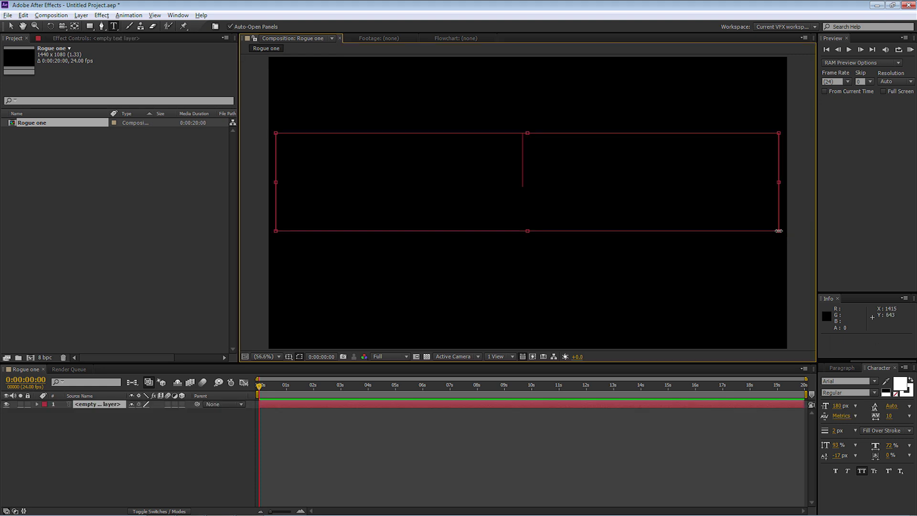
Step: Set the text size to 190 px and the font to Trajan Pro
left_click(838, 406)
left_click(839, 406)
type("190")
key("Return")
left_click(873, 381)
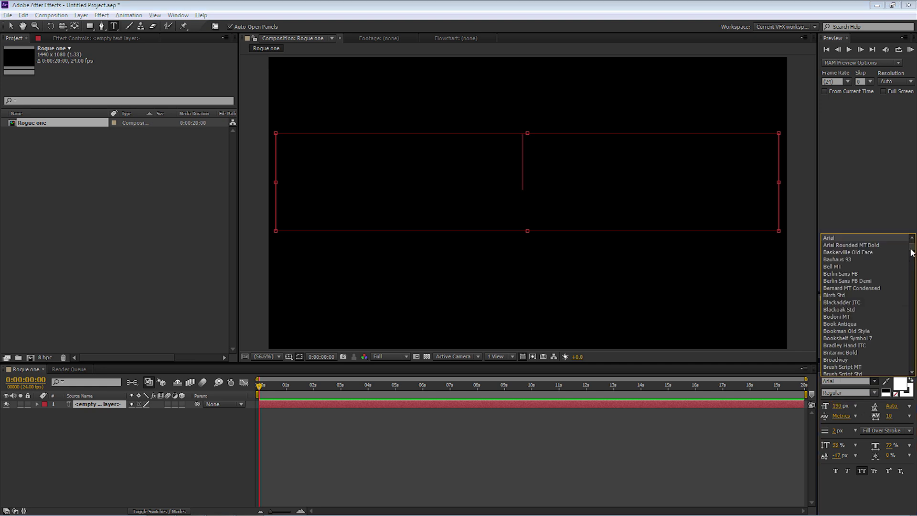
scroll(875, 297, "down", 20)
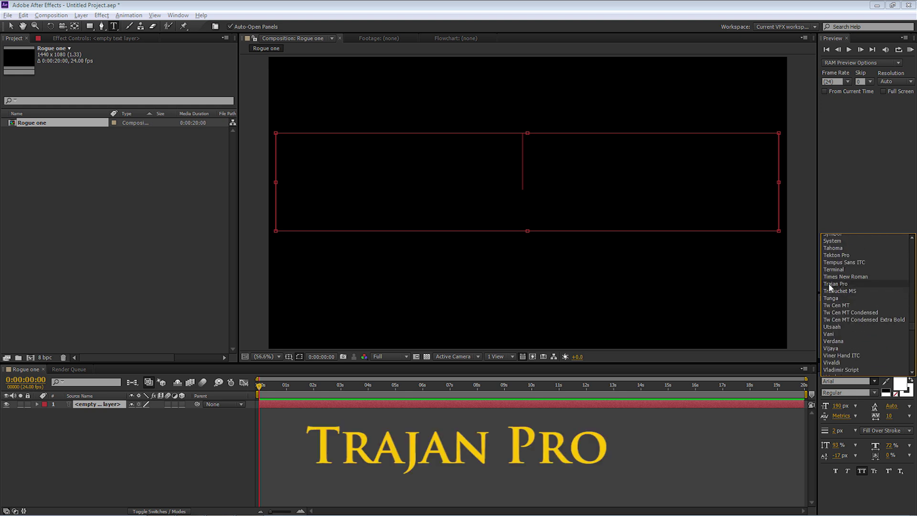
left_click(837, 284)
left_click(856, 381)
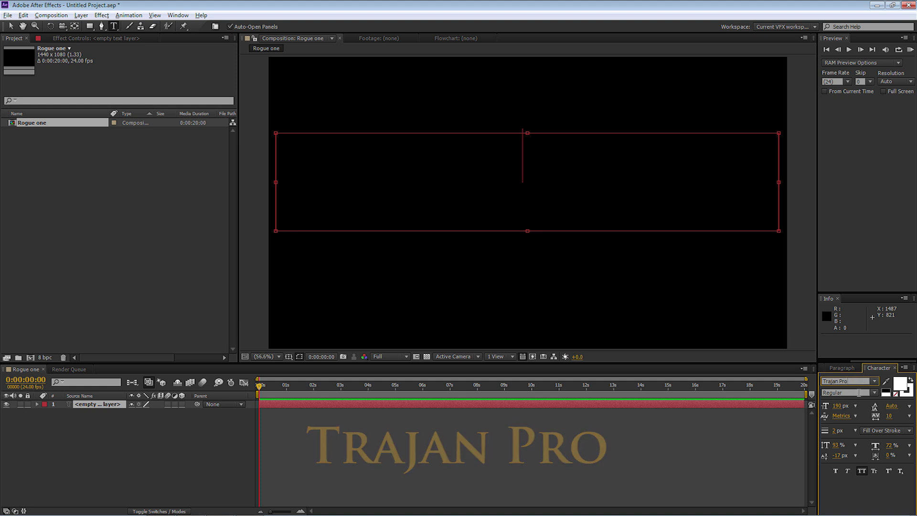
Step: Enter the title ROGUE ONE in the text box and move it down towards the middle of the frame
left_click(522, 153)
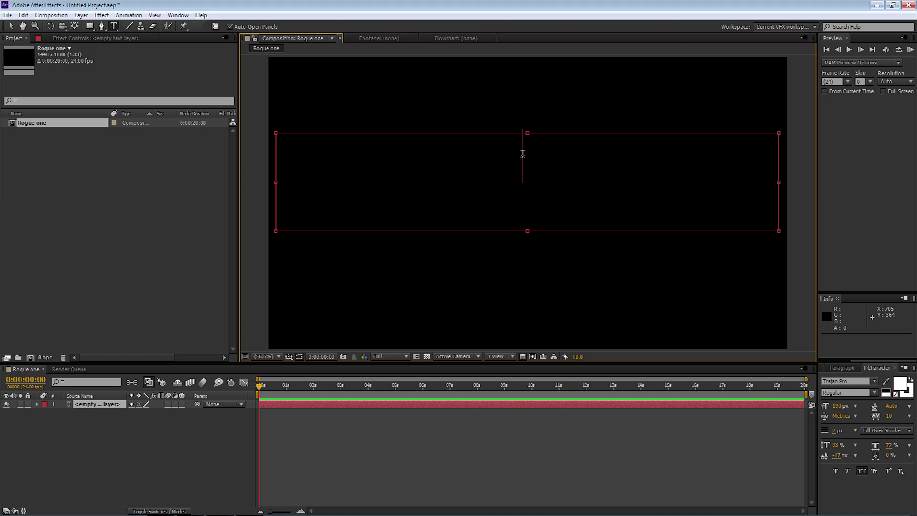
type("ROGUE ONE")
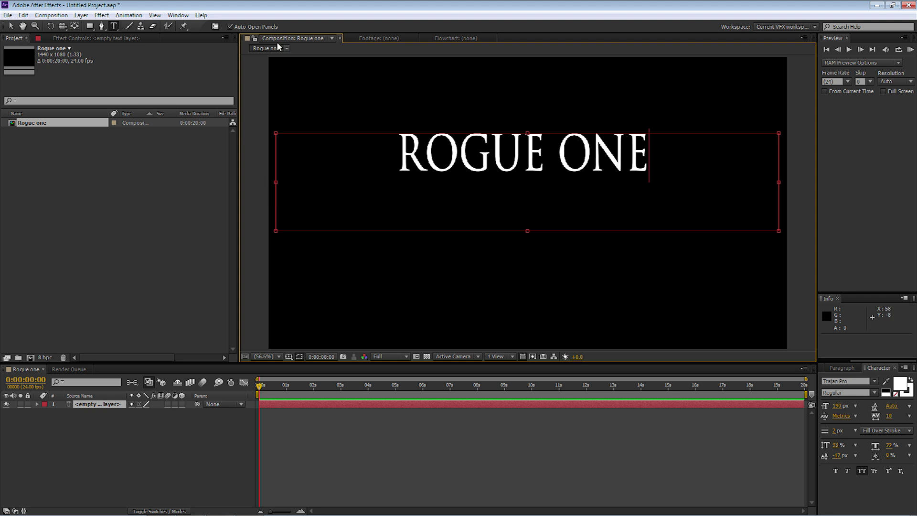
left_click(11, 26)
left_click_drag(522, 156, 525, 192)
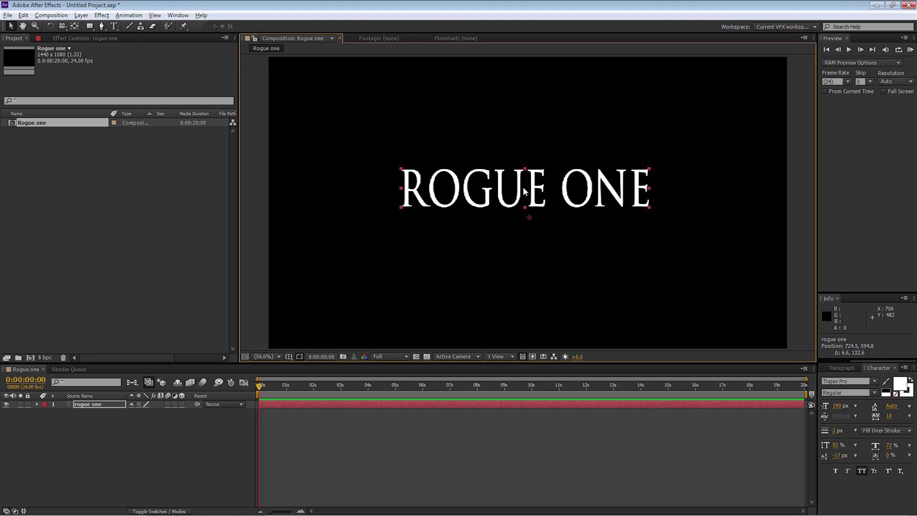
Step: Show the Title/Action Safe guides and place the title layer's anchor point on the centre mark of the composition
left_click(289, 357)
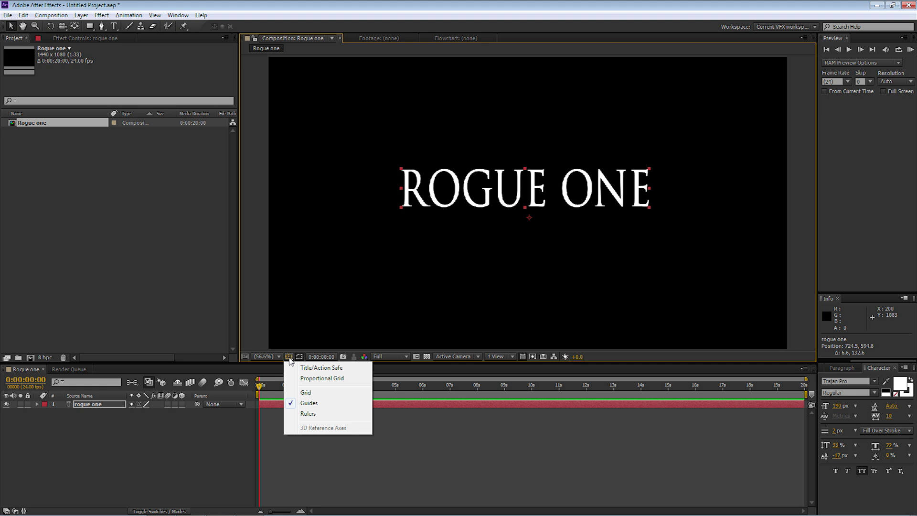
left_click(313, 368)
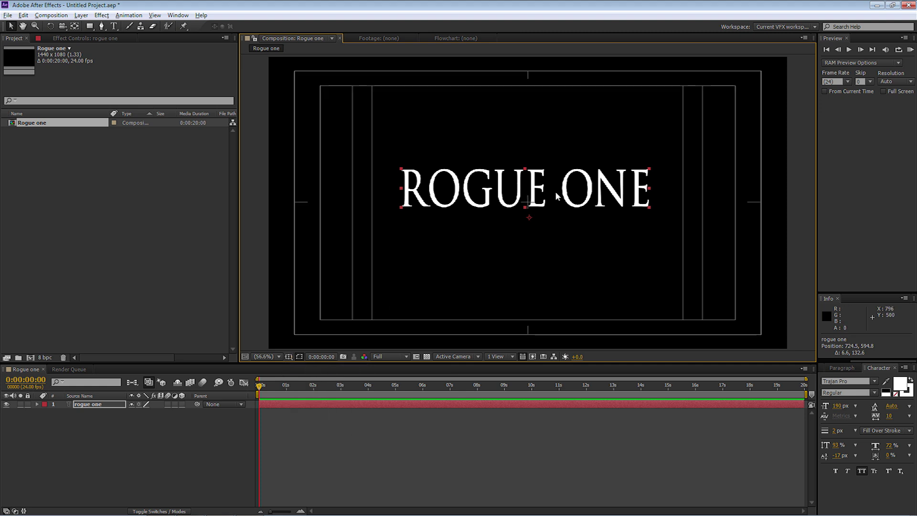
left_click_drag(554, 191, 527, 203)
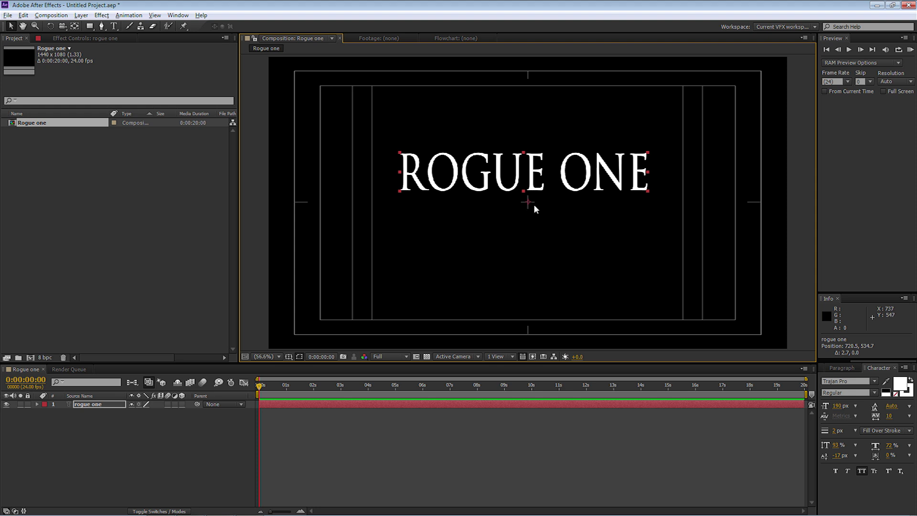
key("Left")
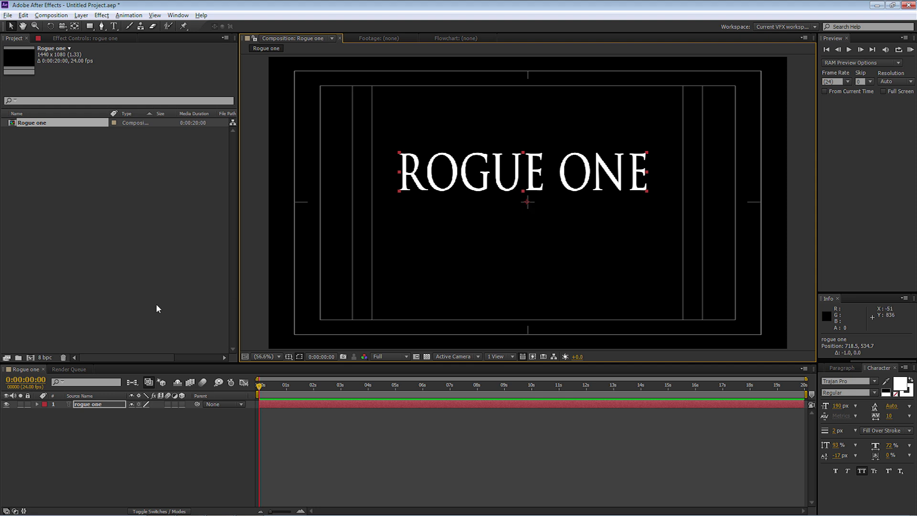
Step: Set the title layer's anchor point to -17.0, -106.0 to centre the lettering, and hide the Title/Action Safe guides
left_click(89, 405)
key("a")
mouse_move(145, 412)
left_mouse_down()
mouse_move(90, 416)
mouse_move(147, 413)
left_mouse_up()
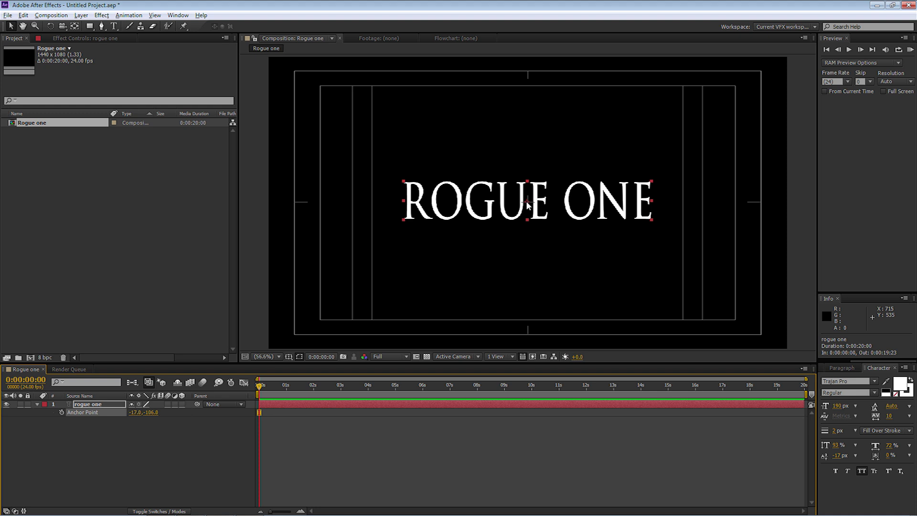
left_click(289, 357)
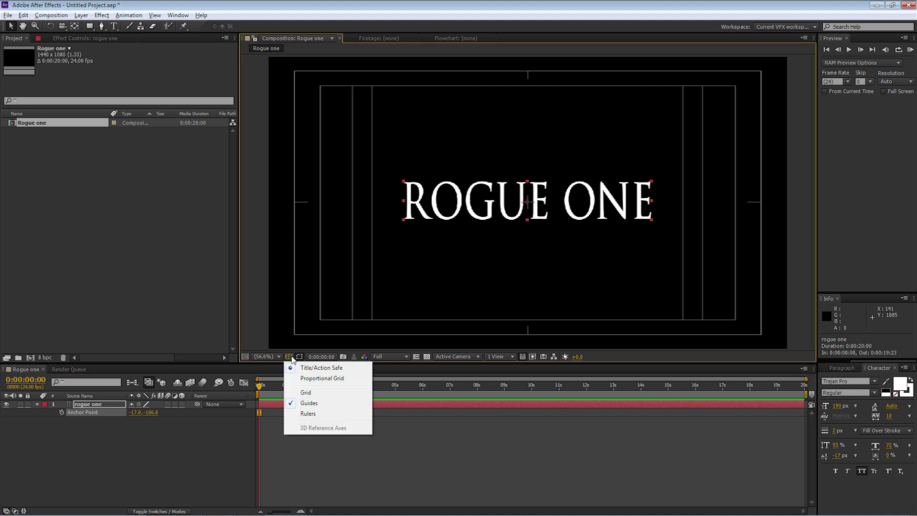
left_click(313, 369)
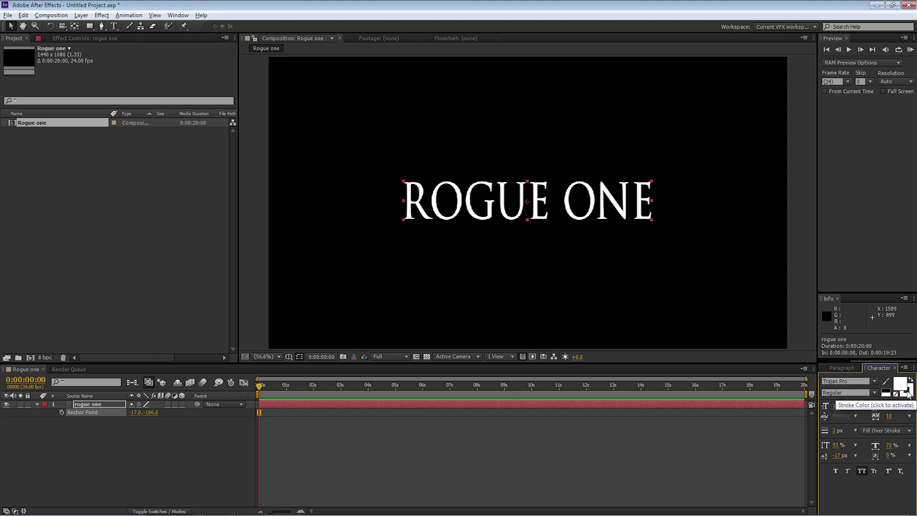
Step: Set the title's fill colour to black, then deselect the layer
left_click(910, 382)
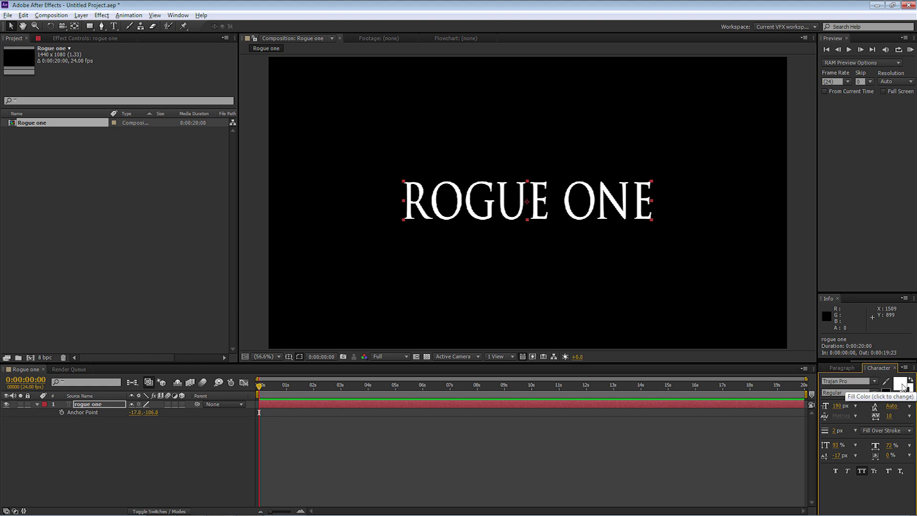
left_click(890, 385)
left_click(886, 384)
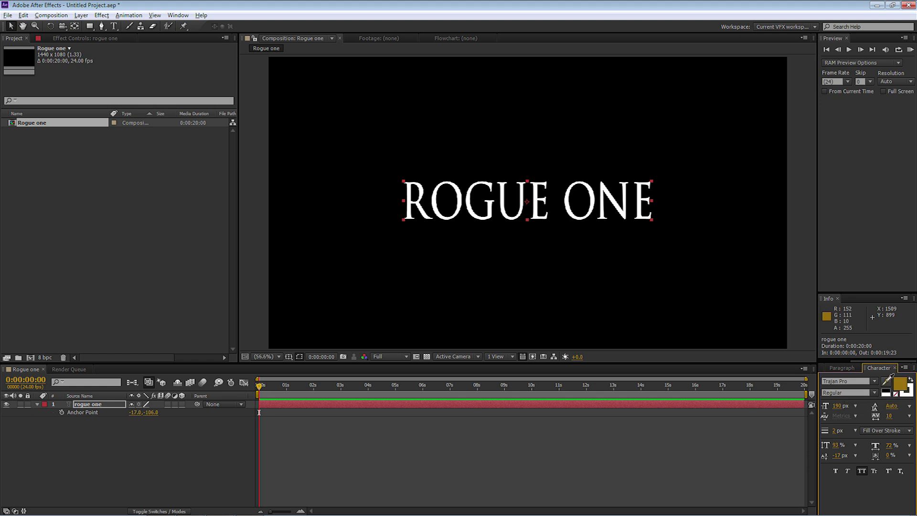
left_click(885, 393)
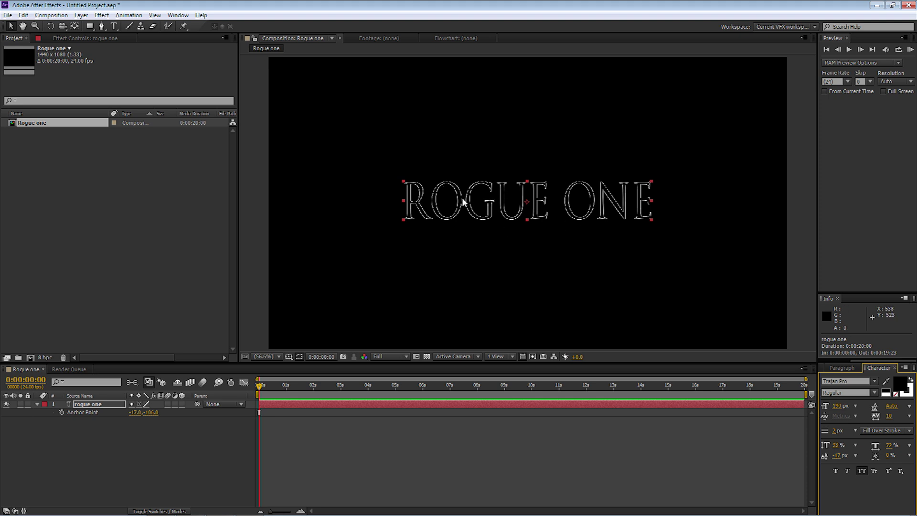
left_click(702, 208)
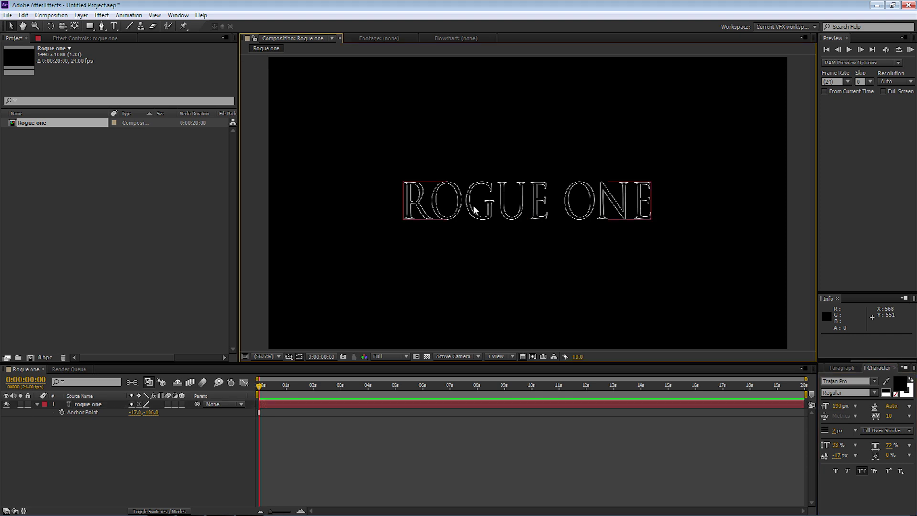
Step: Select all of the title's characters and set their stroke colour to yellow, D7CF00
left_click(278, 356)
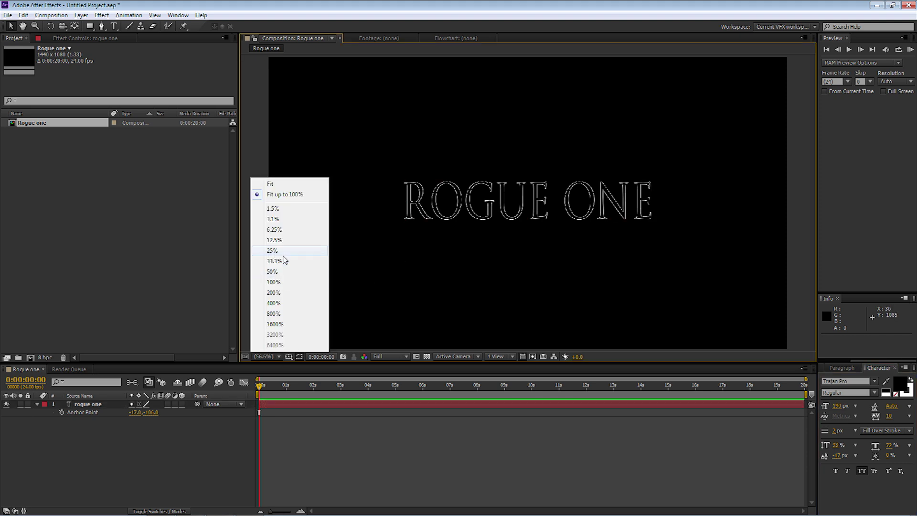
left_click(284, 281)
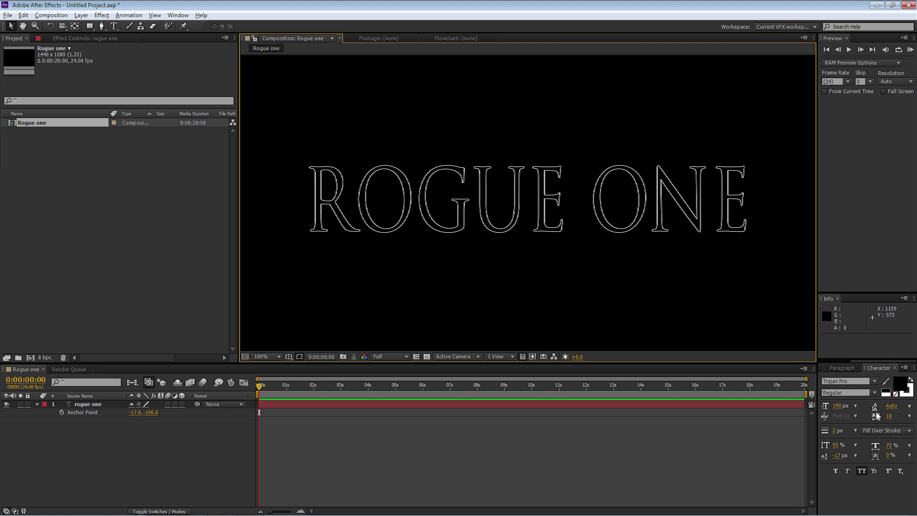
left_click(882, 396)
key("ctrl+a")
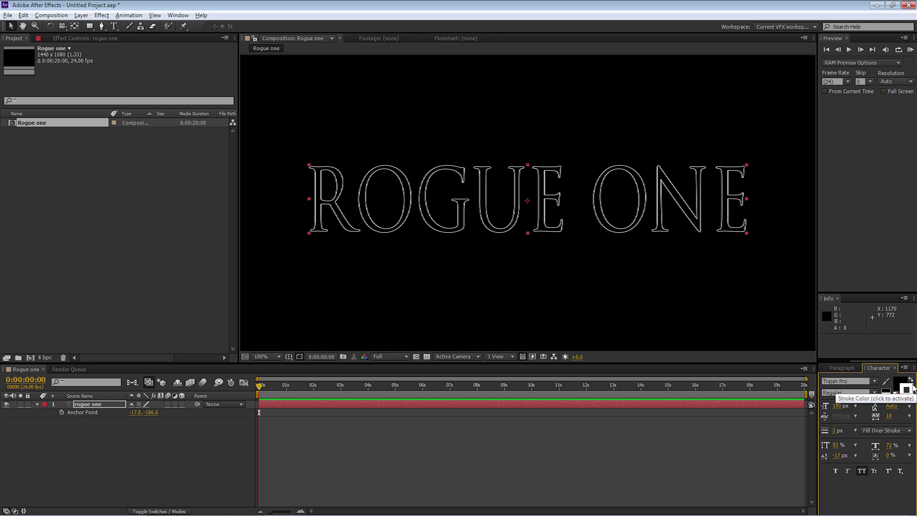
left_click(909, 387)
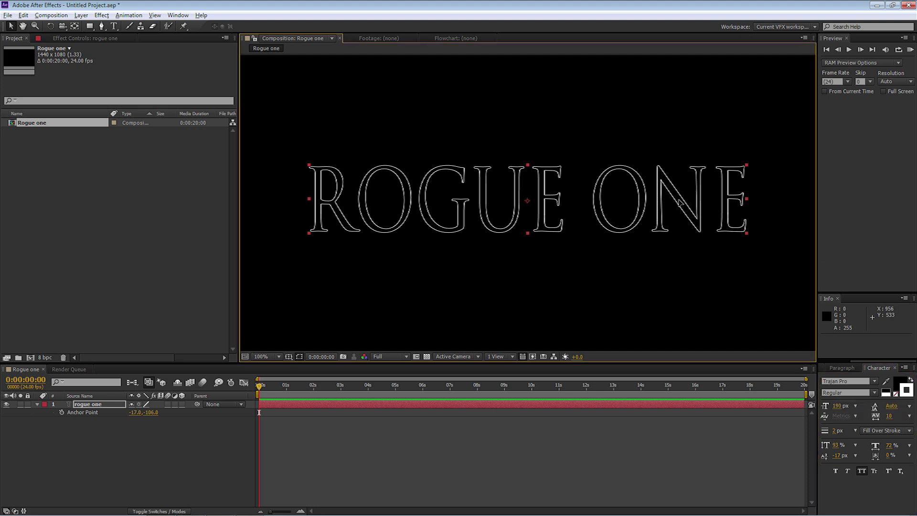
key("ctrl+t")
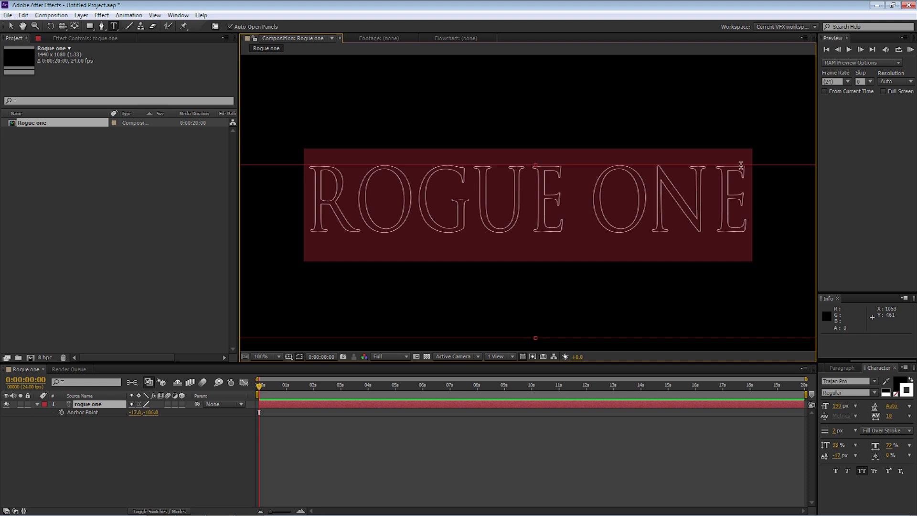
left_click(906, 389)
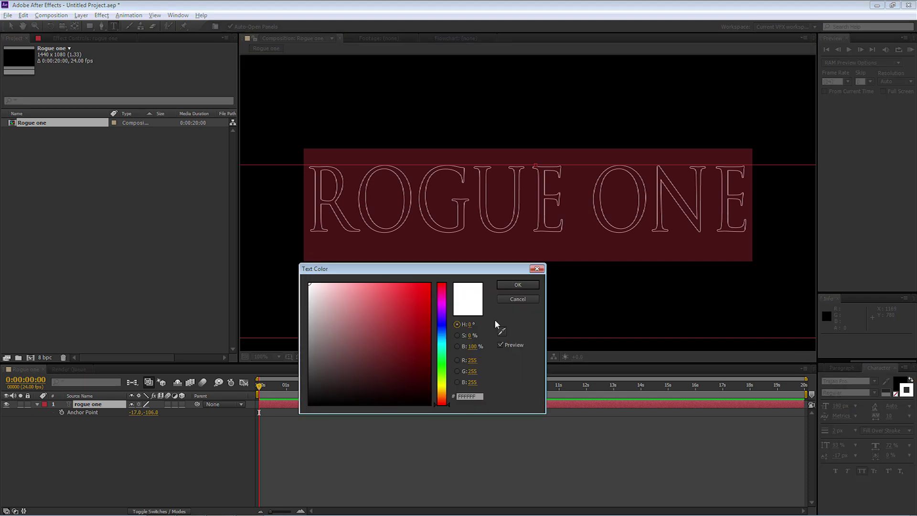
left_click(441, 382)
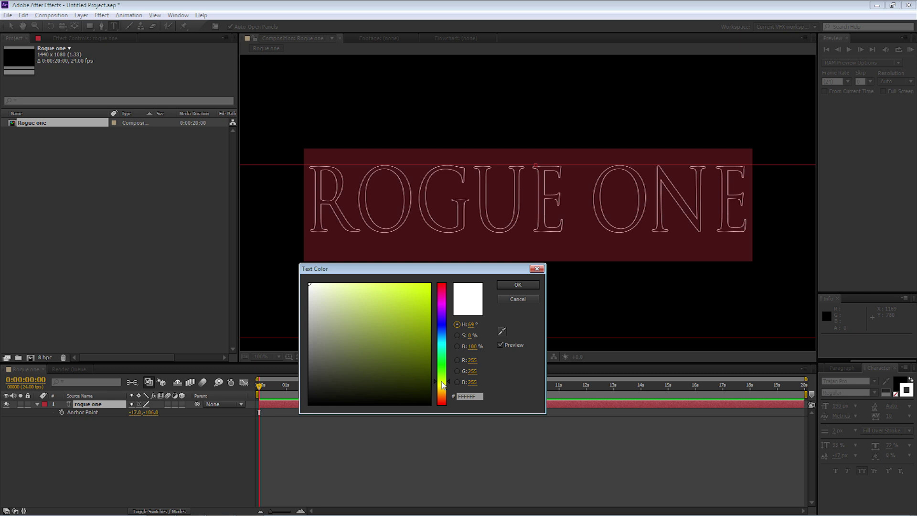
left_click(429, 284)
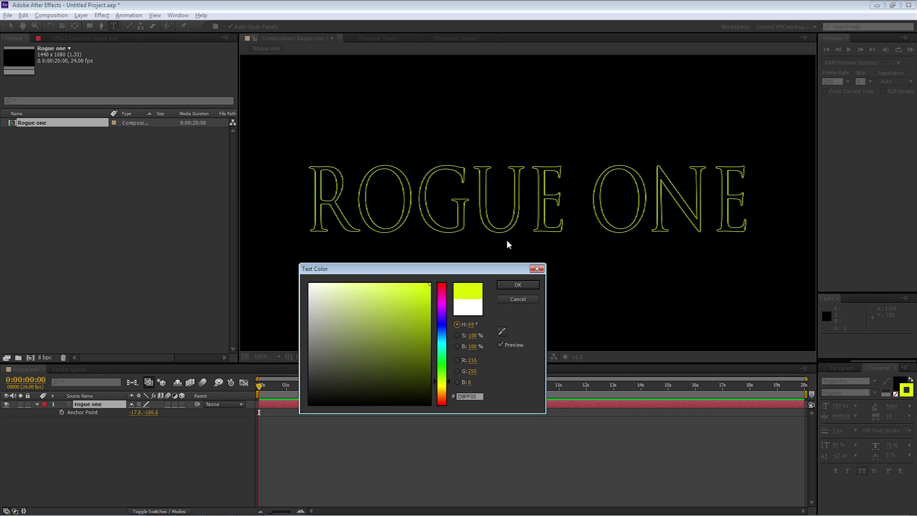
mouse_move(426, 297)
left_mouse_down()
mouse_move(408, 299)
mouse_move(420, 304)
mouse_move(425, 345)
mouse_move(427, 290)
mouse_move(430, 302)
left_mouse_up()
left_click(441, 383)
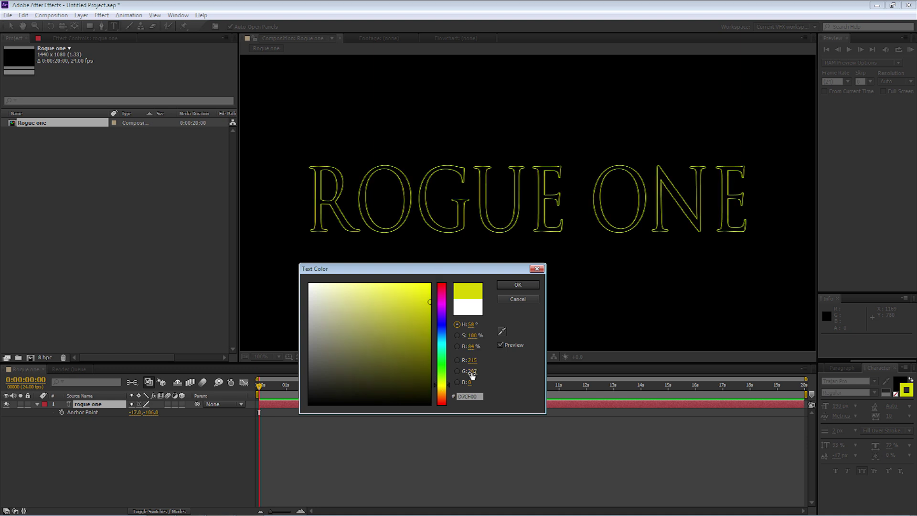
left_click(522, 283)
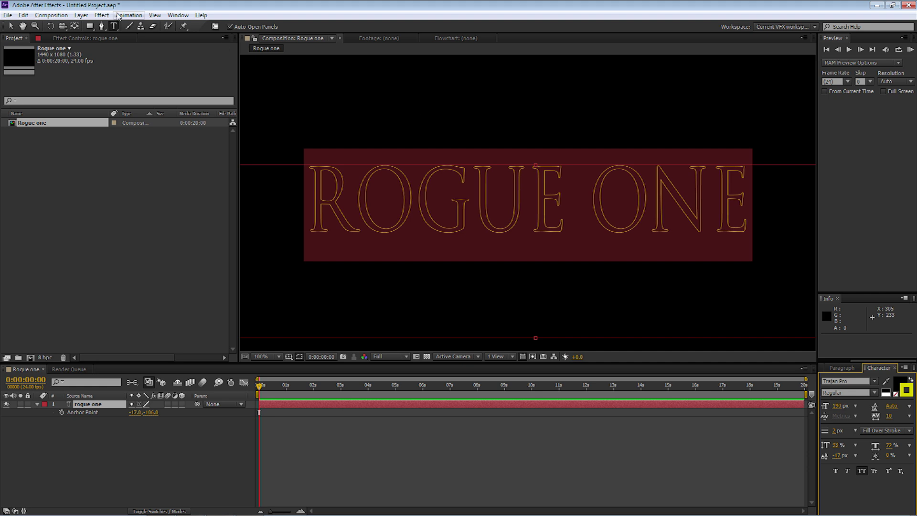
left_click(10, 26)
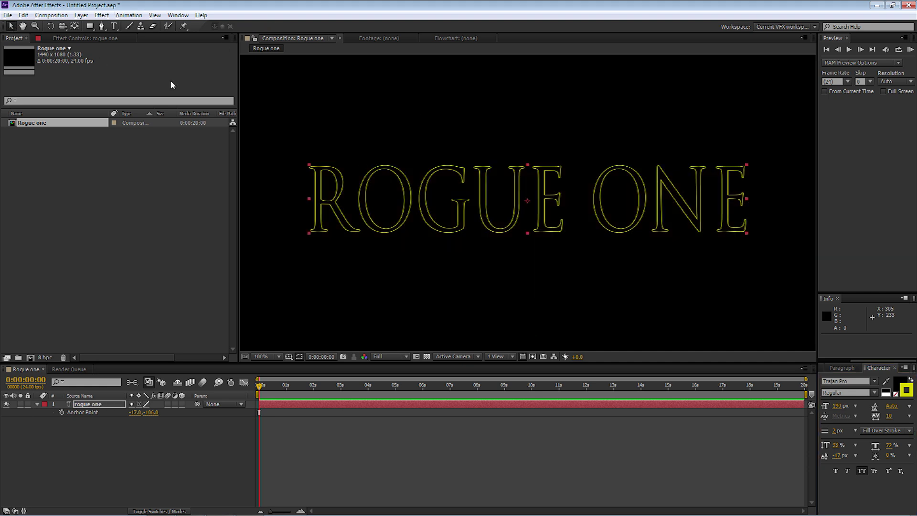
Step: Deselect the title and set the composition view's magnification to Fit up to 100%
left_click(460, 94)
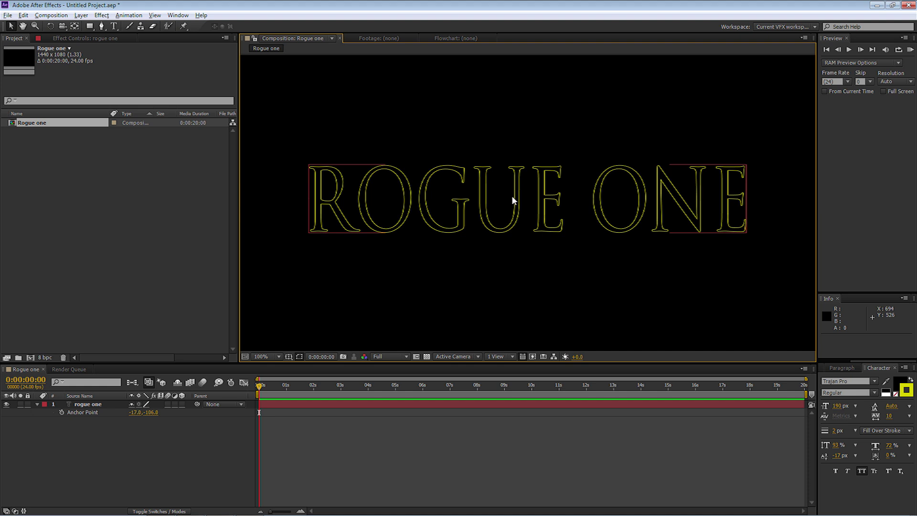
left_click(425, 267)
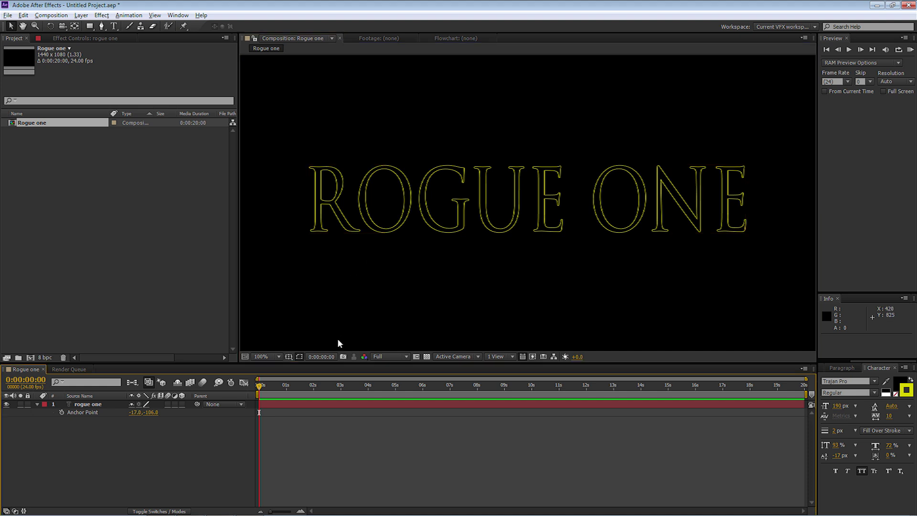
left_click(279, 355)
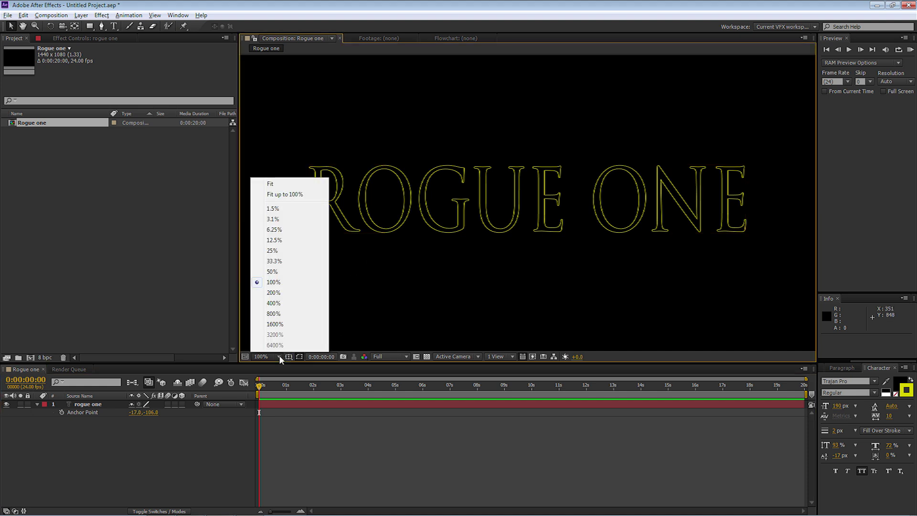
left_click(270, 195)
left_click(534, 194)
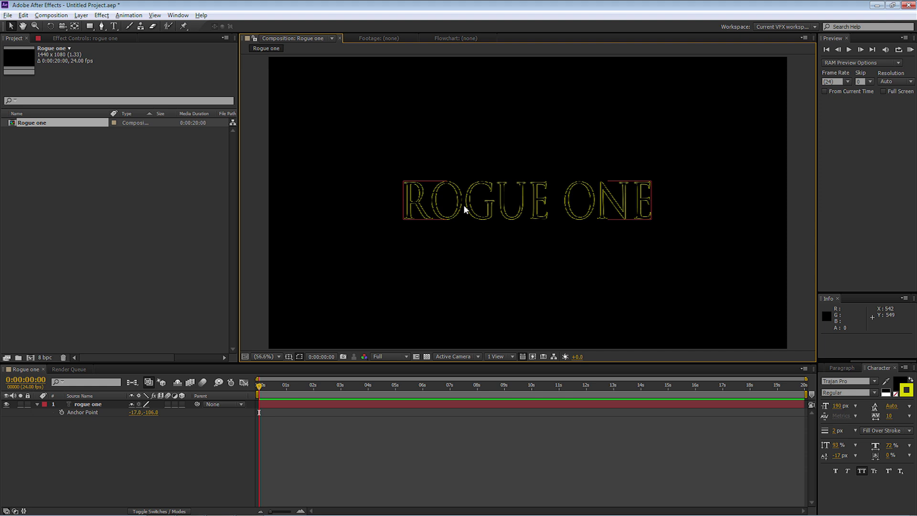
Step: Create a white solid at composition size and name it "star back"
left_click(81, 15)
mouse_move(106, 29)
left_click(335, 37)
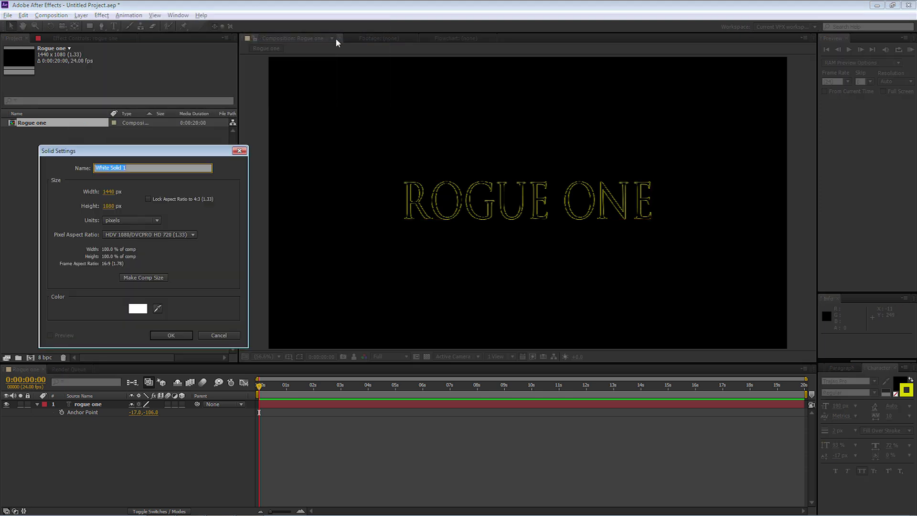
left_click(137, 308)
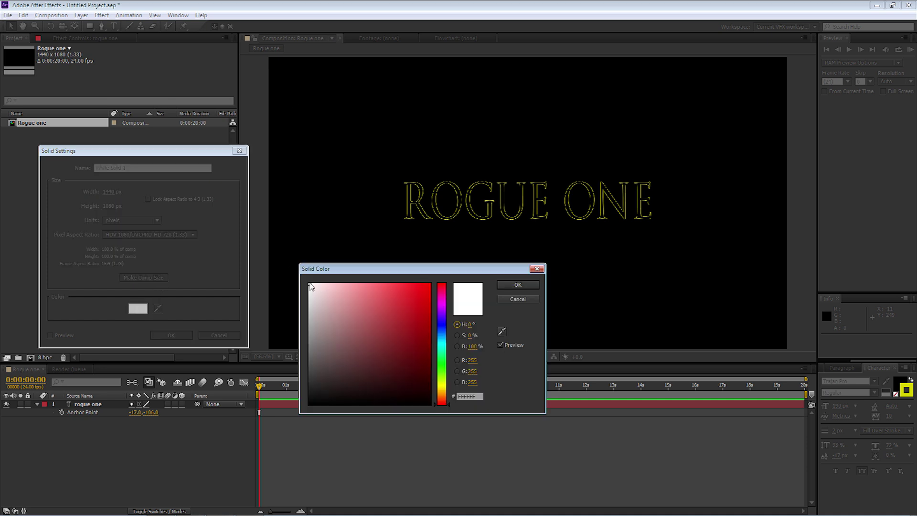
left_click(515, 284)
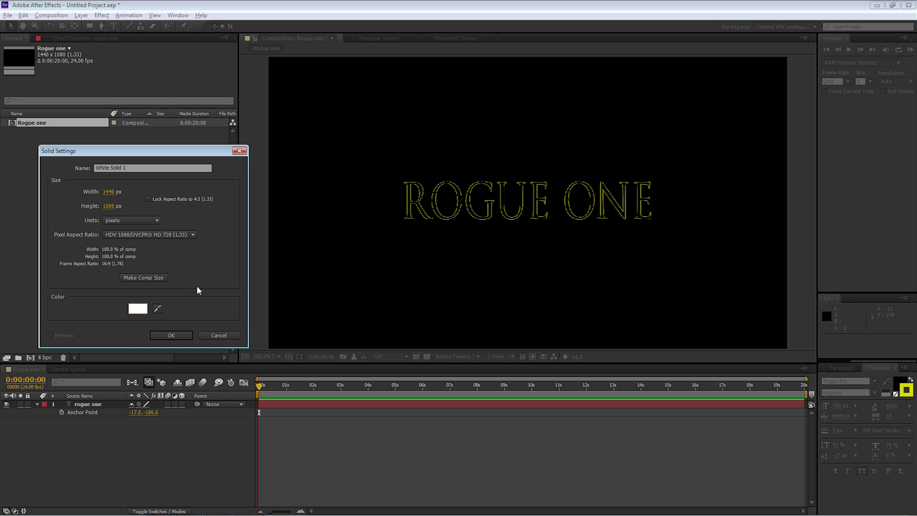
left_click(140, 280)
left_click(133, 168)
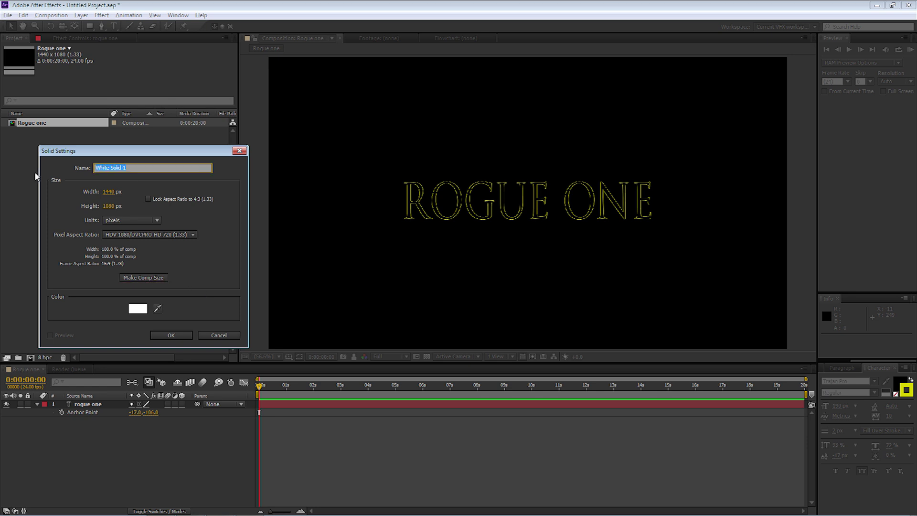
type("star back")
left_click(170, 334)
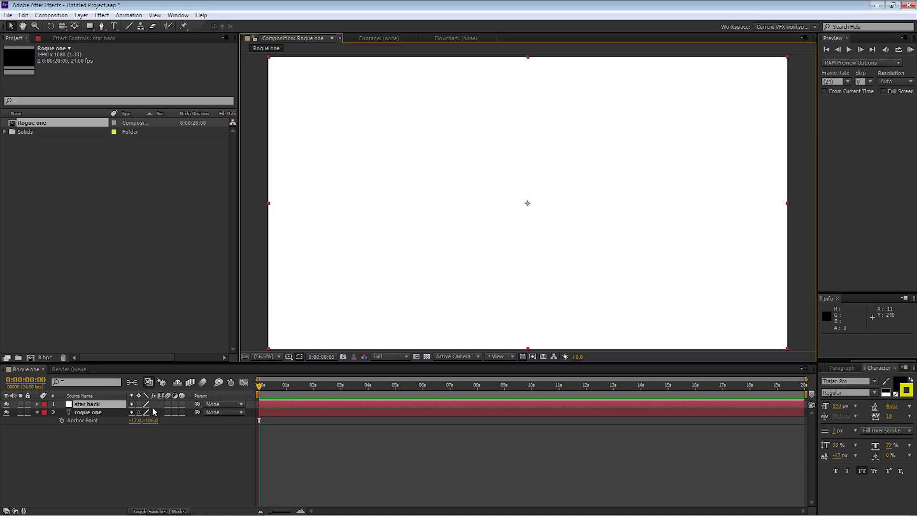
Step: Place the star back layer beneath the title layer and apply the CC Star Burst simulation effect to it
left_click_drag(82, 405, 75, 425)
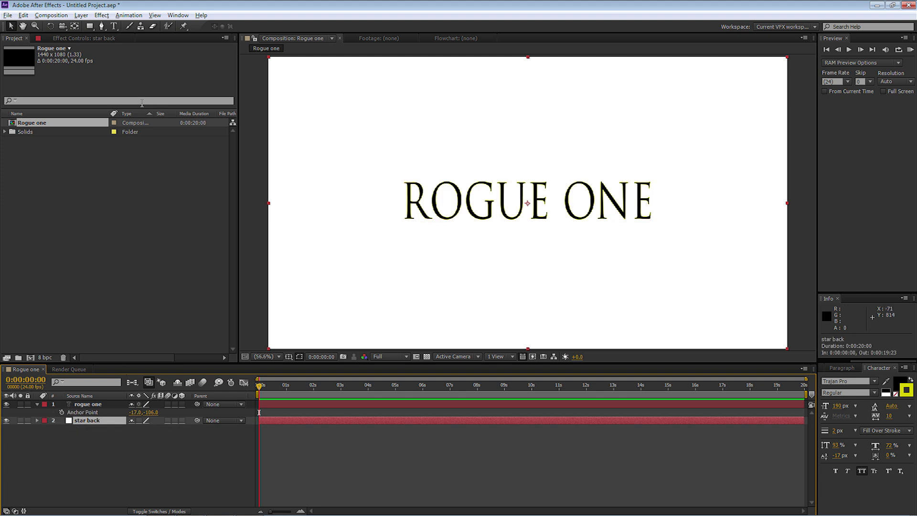
left_click(102, 15)
mouse_move(147, 367)
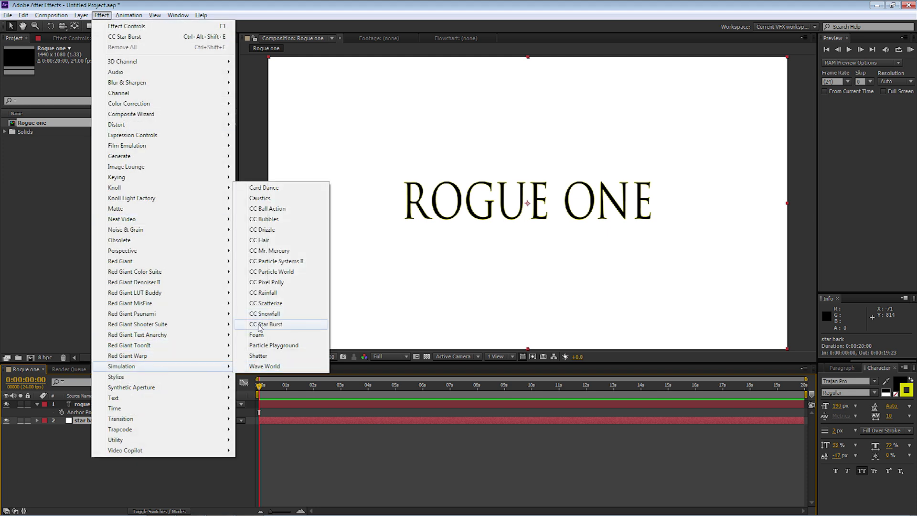
left_click(259, 324)
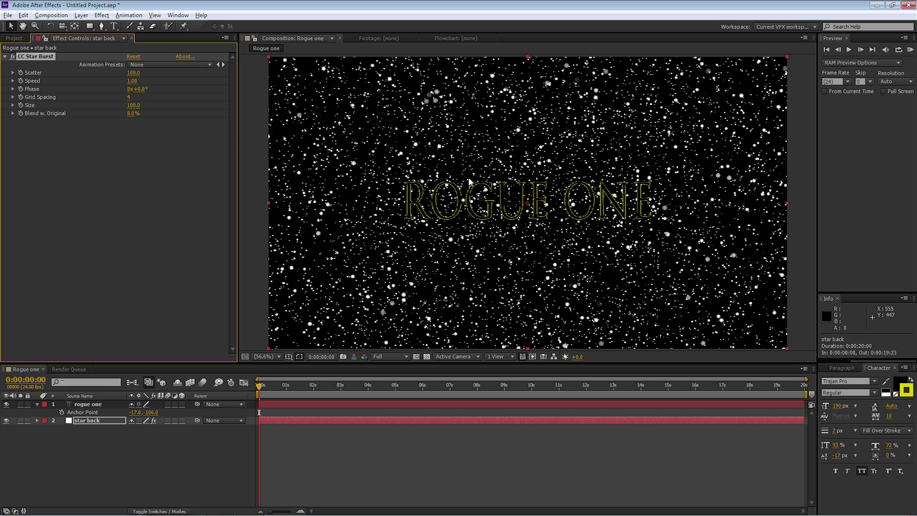
Step: Play back the default star burst animation behind the title and return to the first frame
left_click(84, 405)
key("space")
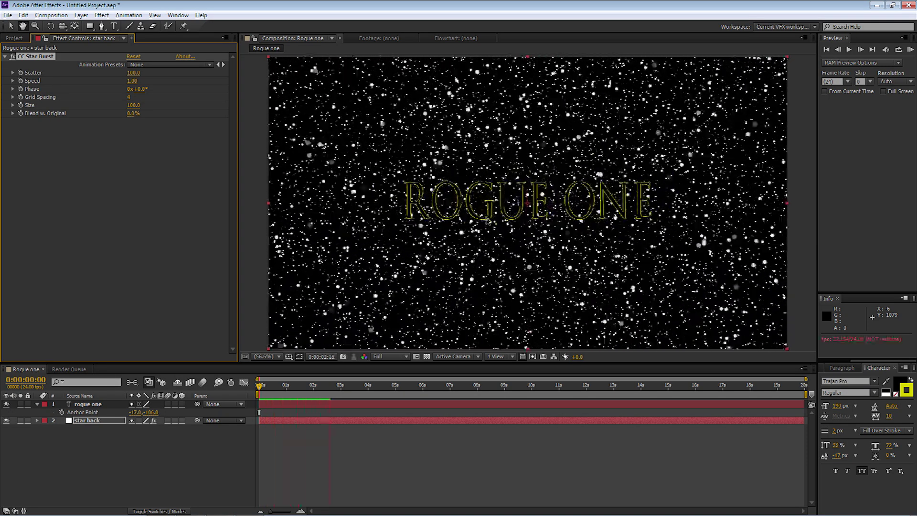
key("space")
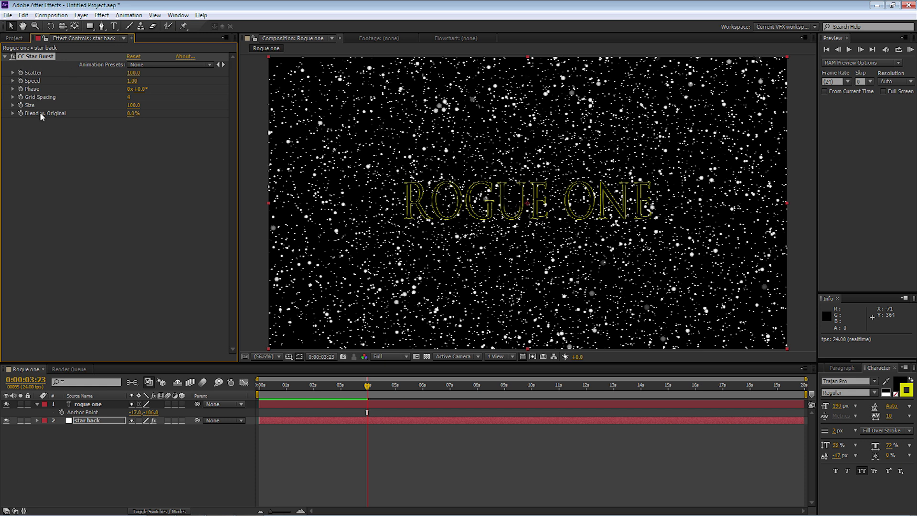
key("Home")
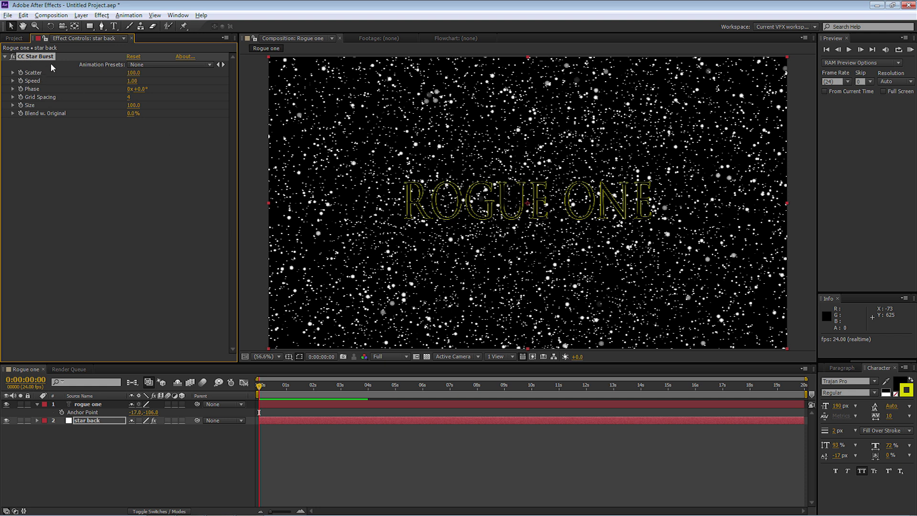
Step: Set the star back layer's CC Star Burst Scatter to 1216 and Speed to 0
left_click(135, 73)
type("1216")
left_click(143, 149)
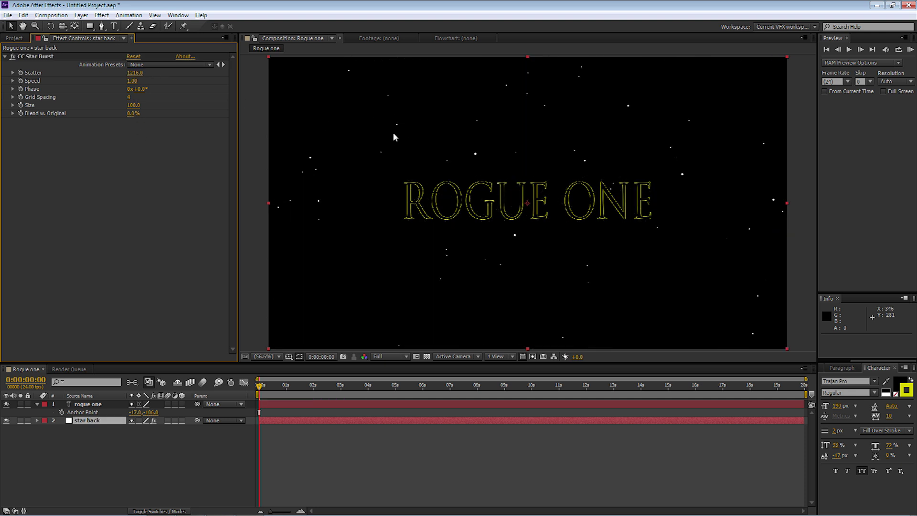
left_click(134, 81)
type("0")
left_click(145, 136)
Step: Set the star back layer's CC Star Burst Grid Spacing to 2 and Size to 114
left_click(129, 98)
left_click(138, 133)
left_click(132, 105)
type("114")
left_click(150, 136)
mouse_move(130, 105)
left_mouse_down()
mouse_move(122, 106)
mouse_move(134, 107)
left_mouse_up()
left_click(135, 106)
type("114")
left_click(152, 172)
Step: Create a second white solid at composition size and name it "Star move"
left_click(81, 15)
mouse_move(104, 27)
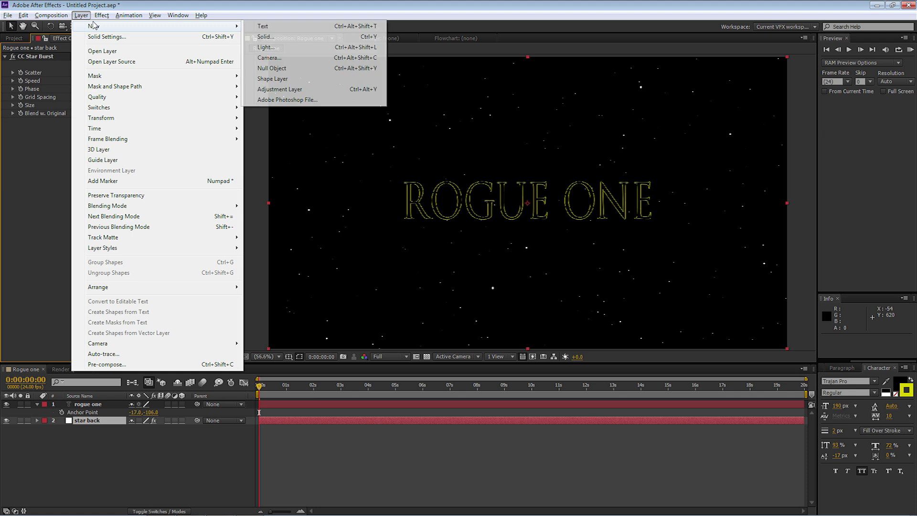
left_click(274, 37)
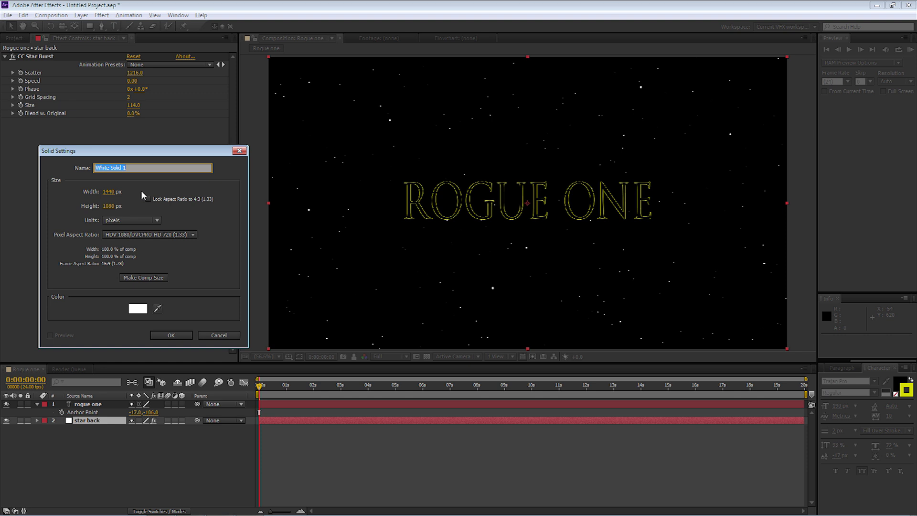
type("Star move")
left_click(156, 275)
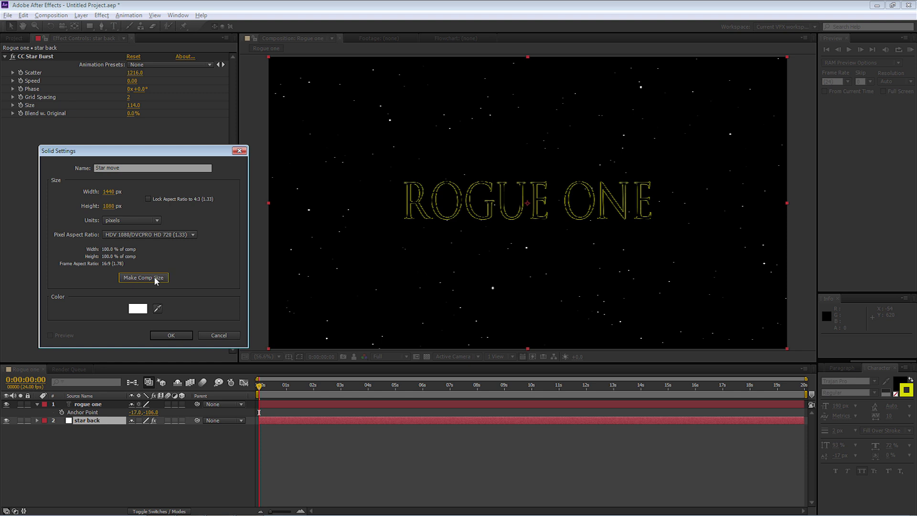
left_click(180, 335)
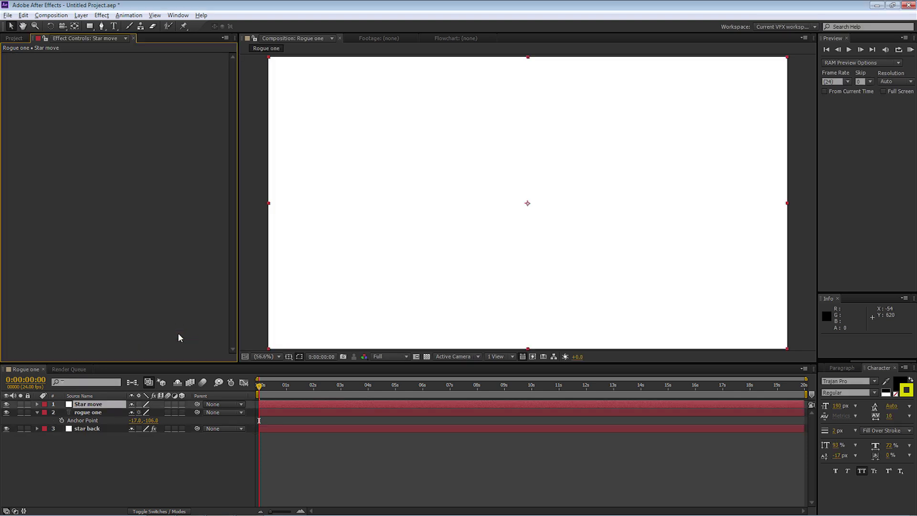
Step: Place the Star move layer between the title and star back, and apply CC Star Burst to it
left_click_drag(98, 405, 83, 433)
left_click(78, 407, "ctrl")
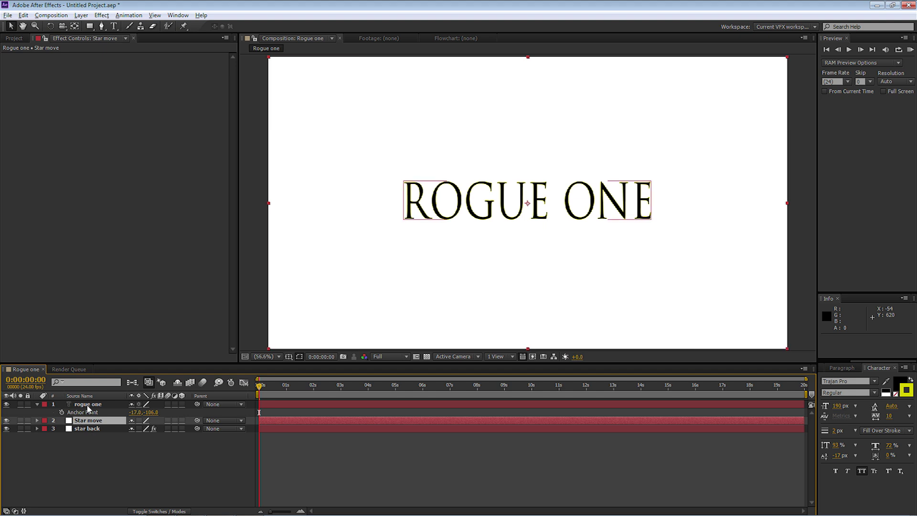
left_click(88, 408, "ctrl")
left_click(101, 15)
mouse_move(162, 366)
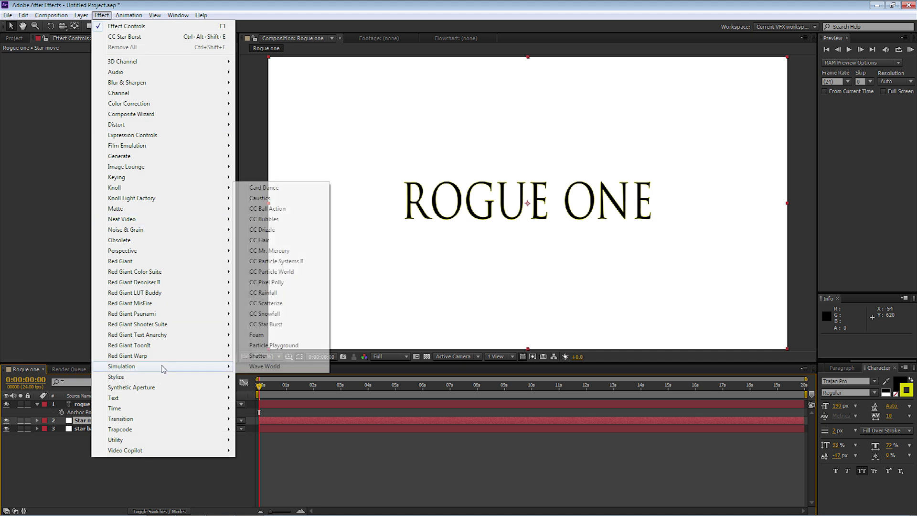
left_click(266, 325)
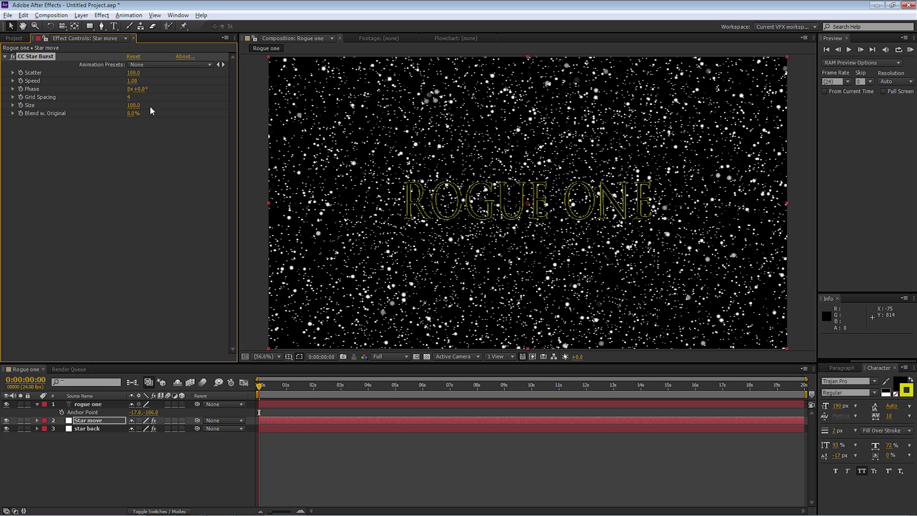
Step: Set the Star move layer's CC Star Burst Scatter to 1350 and Speed to -0.05
left_click(139, 75)
type("1350")
key("Tab")
type("0")
key("Return")
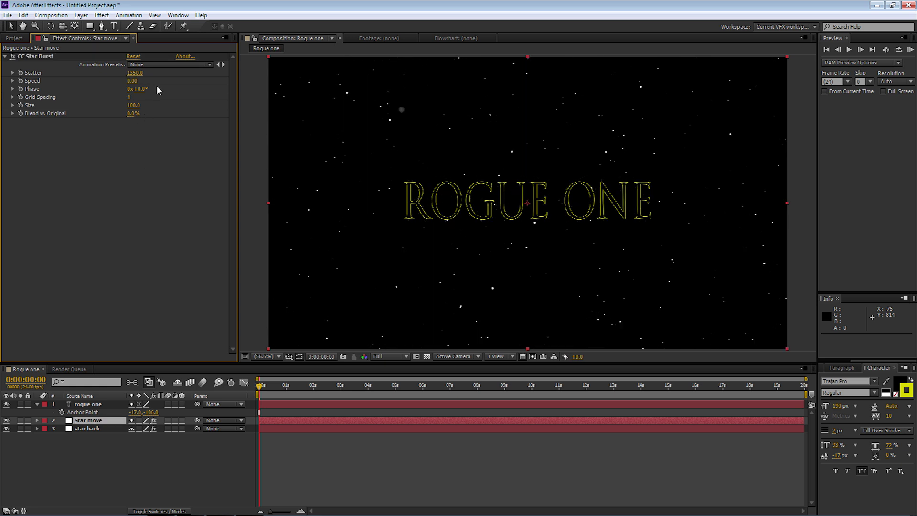
left_click(132, 80)
type("-0.05")
key("Return")
Step: Set the Star move layer's Grid Spacing to 2 and Size to 75, and preview the moving stars
left_click(130, 97)
type("2")
key("Return")
left_click(133, 105)
type("75")
key("Return")
key("space")
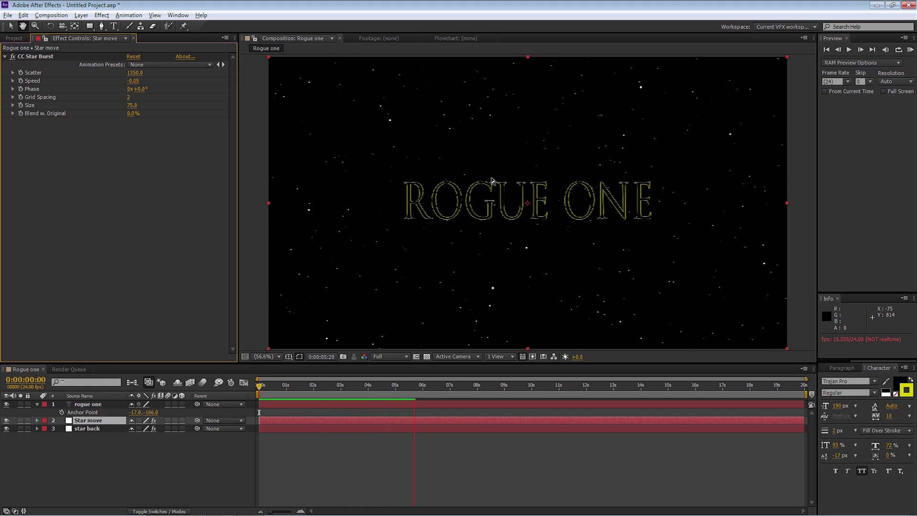
key("space")
Step: Enlarge the rogue one title's Scale to 429% and add a Scale keyframe at 0 seconds
left_click(87, 406)
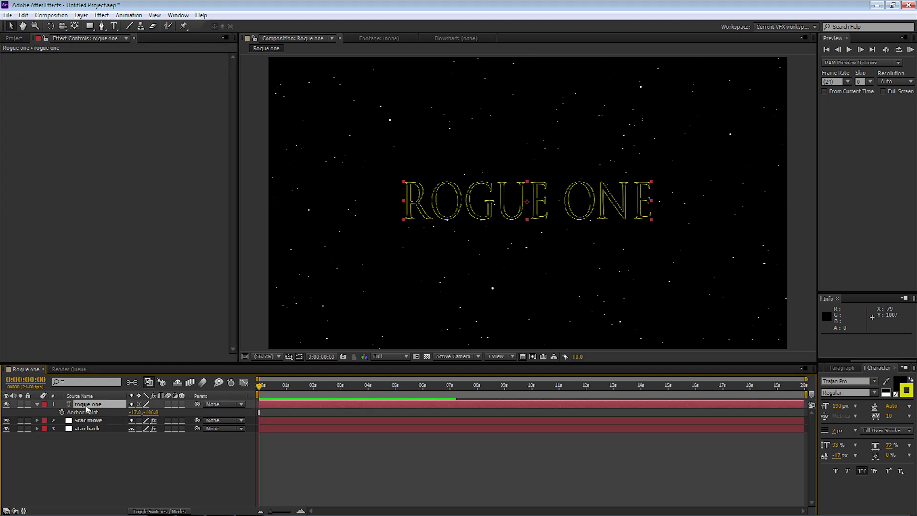
left_click_drag(87, 408, 93, 406)
key("s")
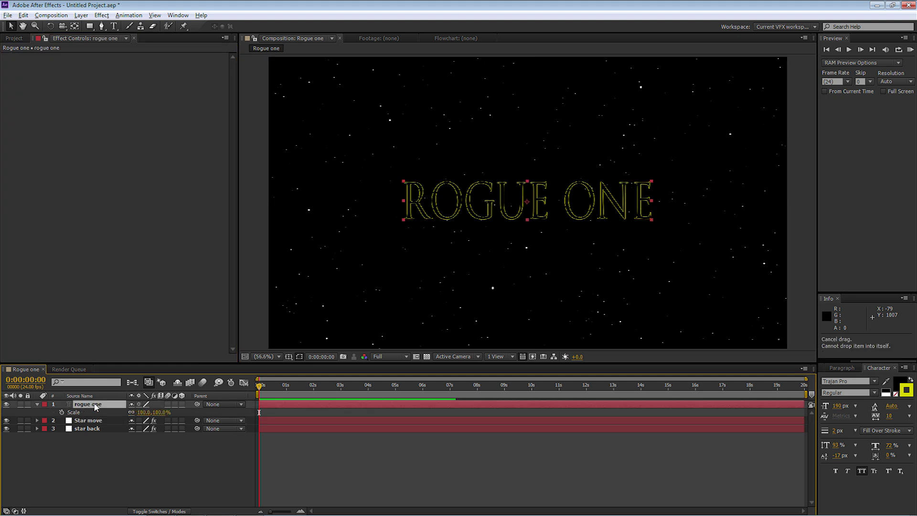
left_click(161, 412)
left_click_drag(143, 412, 306, 403)
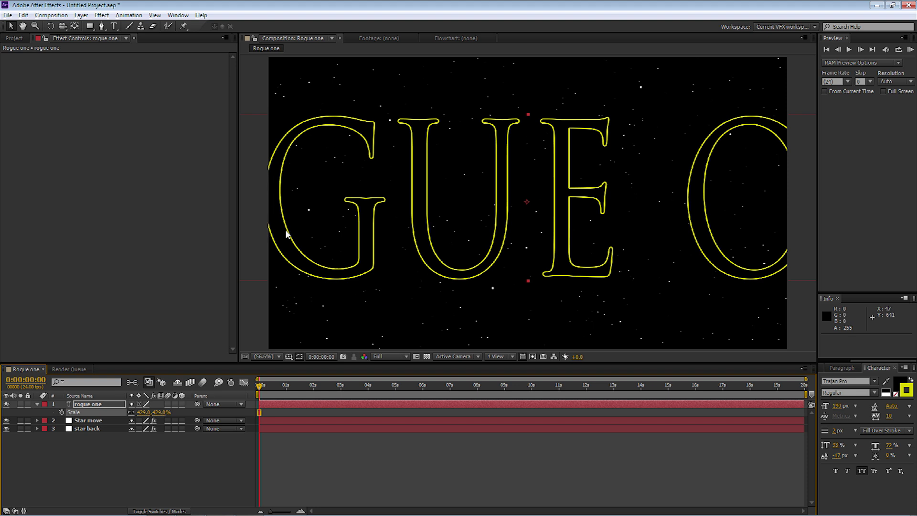
key("ctrl+z")
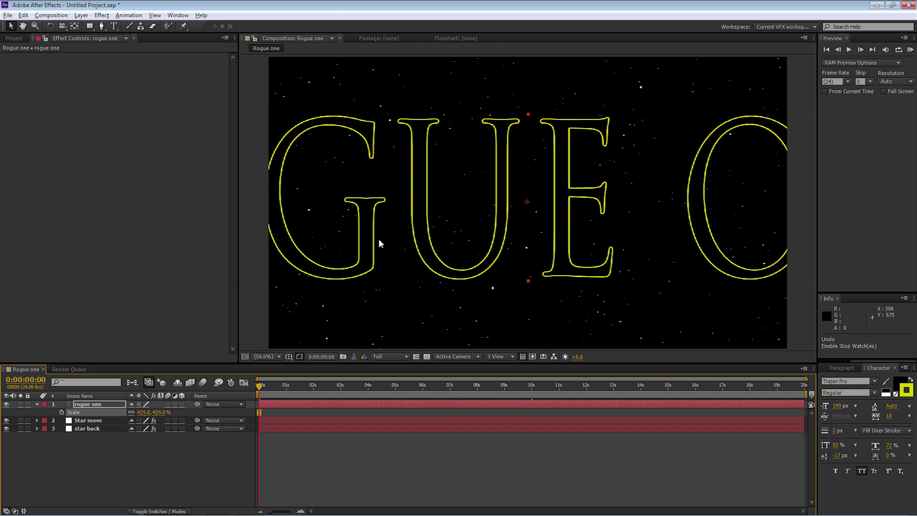
left_click(62, 412)
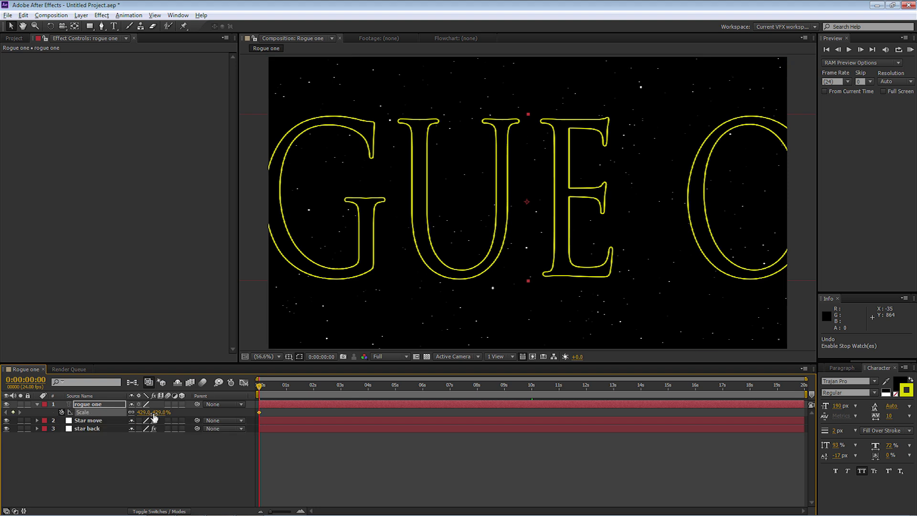
Step: End the work area at 10 seconds and keyframe the title's Scale at 95% there
left_click(531, 386)
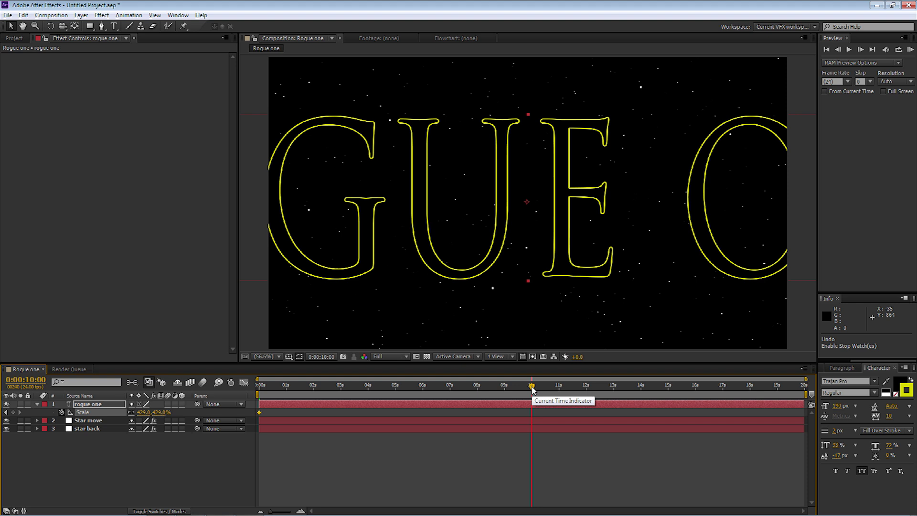
key("n")
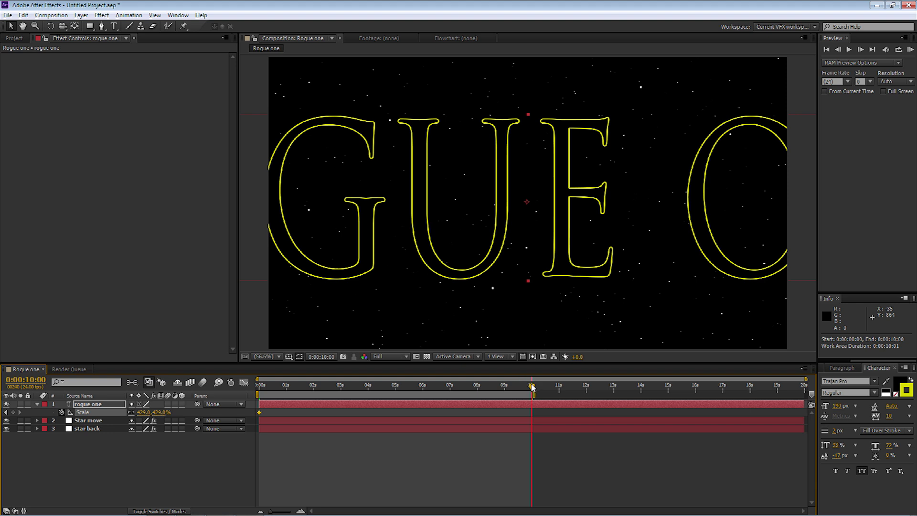
left_click_drag(161, 413, 143, 419)
left_click(159, 412)
type("95")
key("Return")
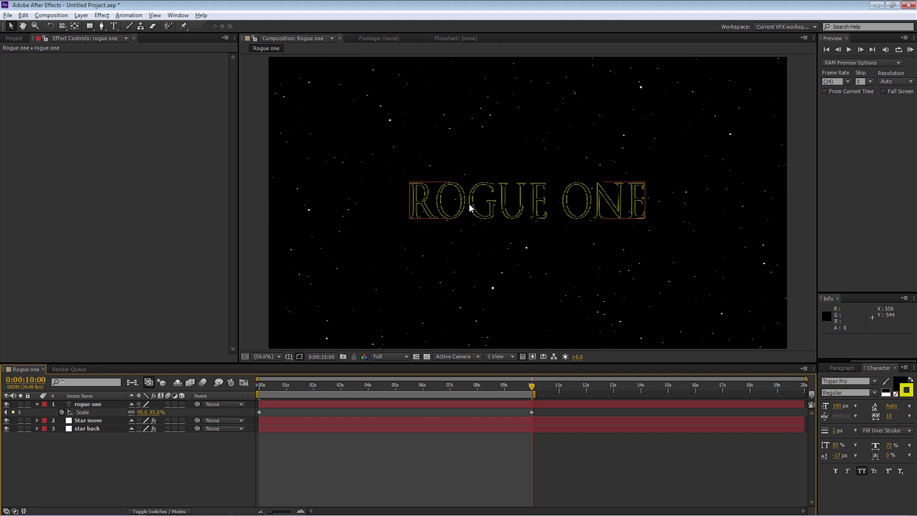
Step: Run a RAM preview of the title's scale animation over the work area
key("KP_0")
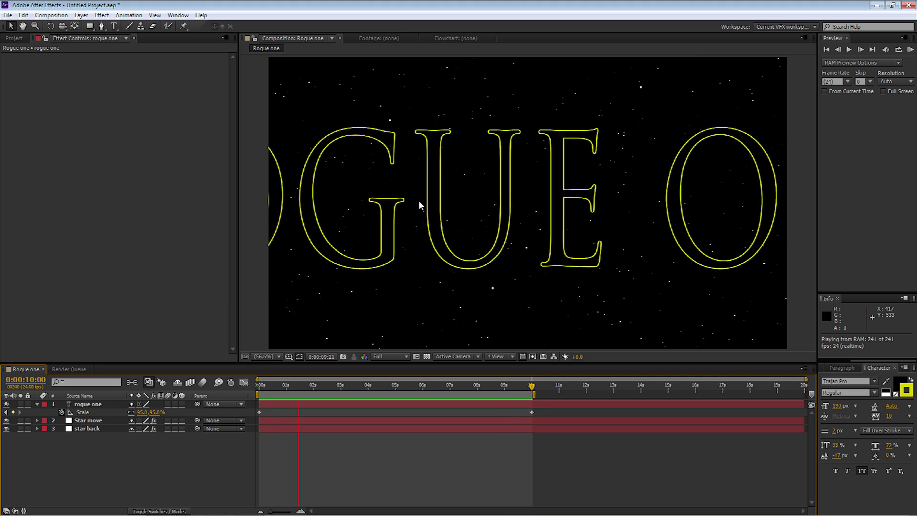
left_click(456, 271)
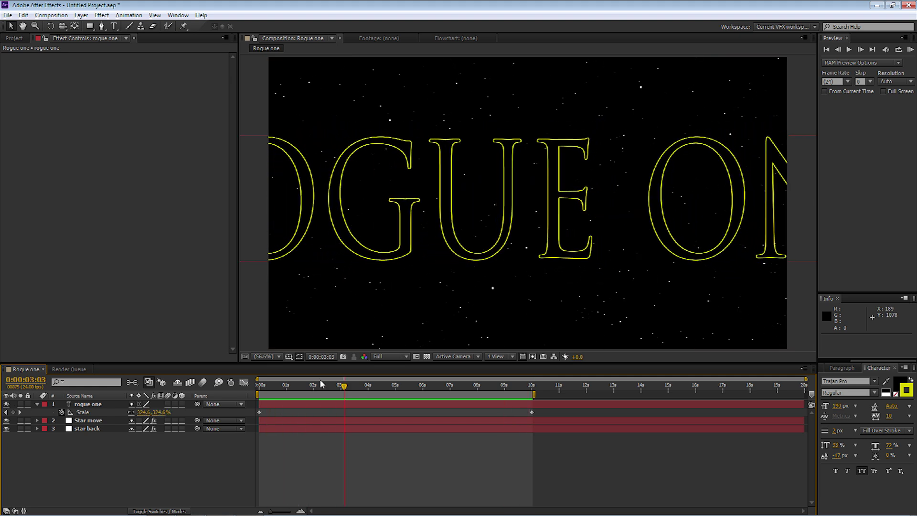
Step: Apply Easy Ease to both of the title's Scale keyframes
left_click_drag(540, 409, 260, 418)
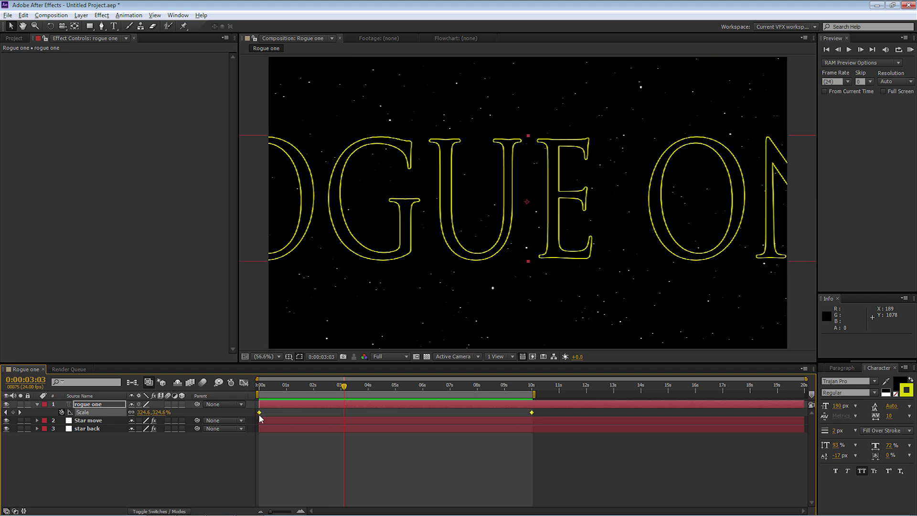
right_click(532, 414)
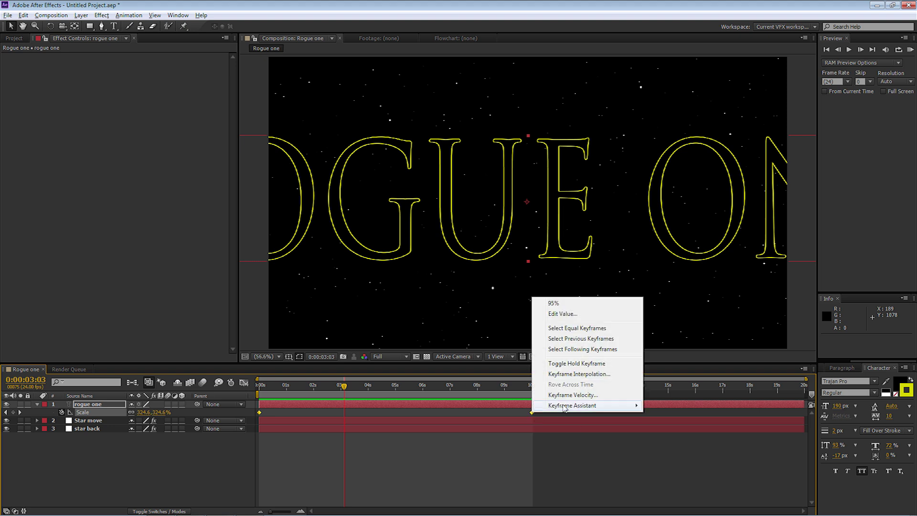
mouse_move(565, 406)
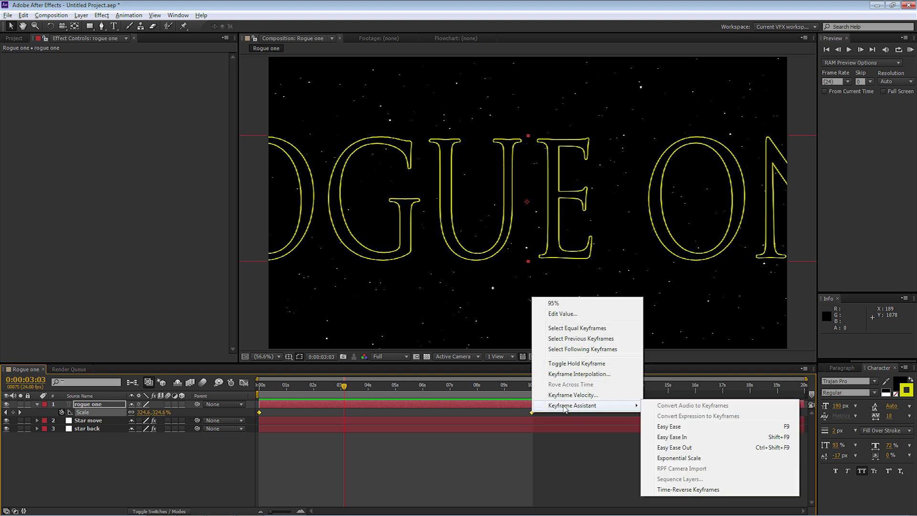
left_click(691, 428)
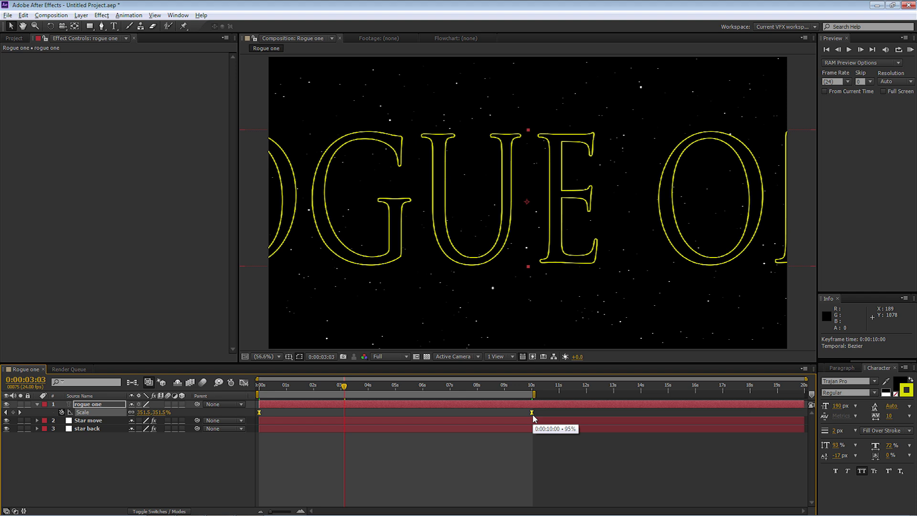
Step: Run a RAM preview of the title's eased scale animation, ending with an undo of the last value change
key("KP_0")
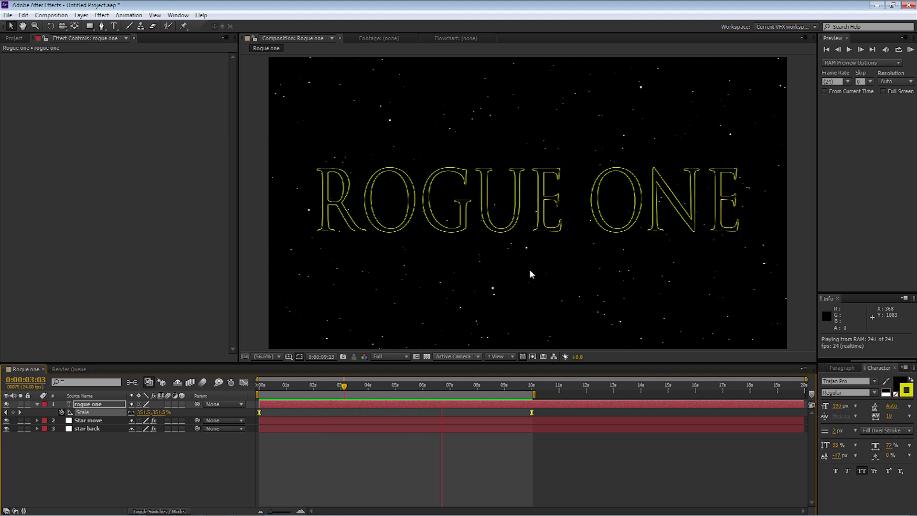
key("ctrl+z")
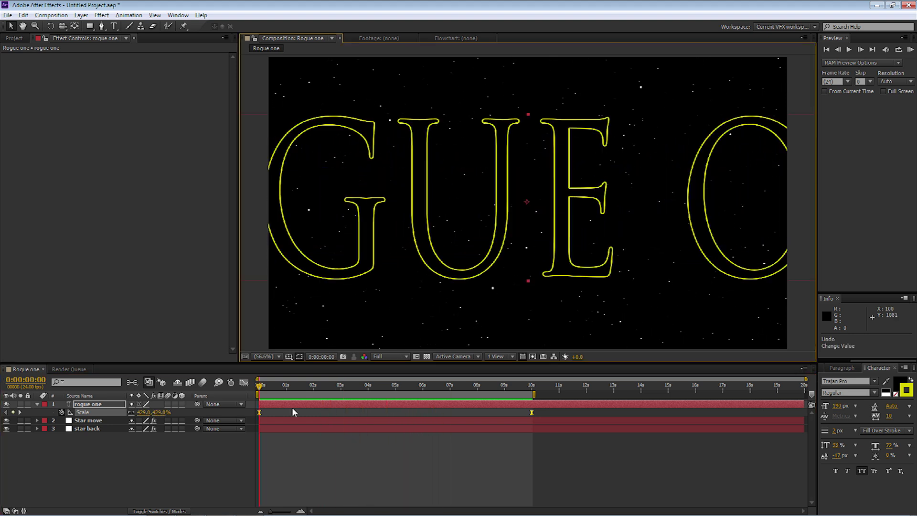
Step: In the Graph Editor, lower the title's first Scale keyframe to 420.9%, pull its handle steeply down to about 100%, and preview the curve
left_click(243, 383)
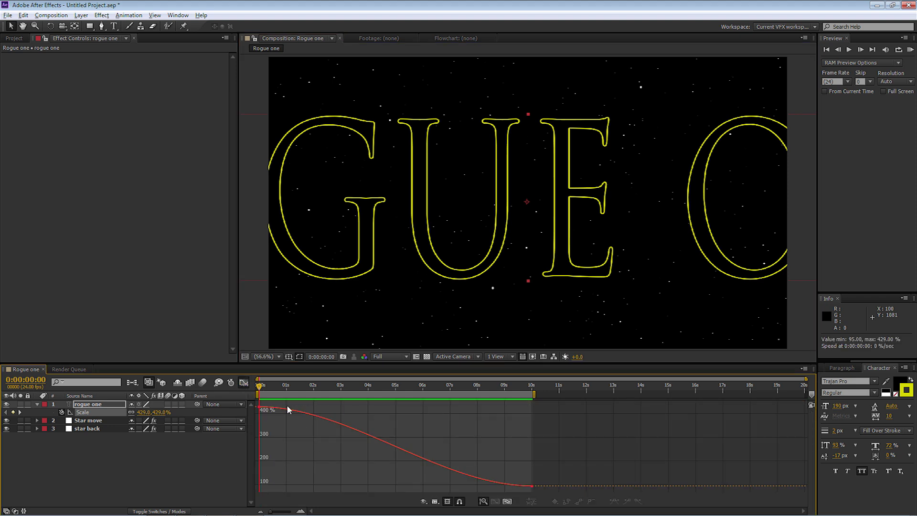
mouse_move(261, 410)
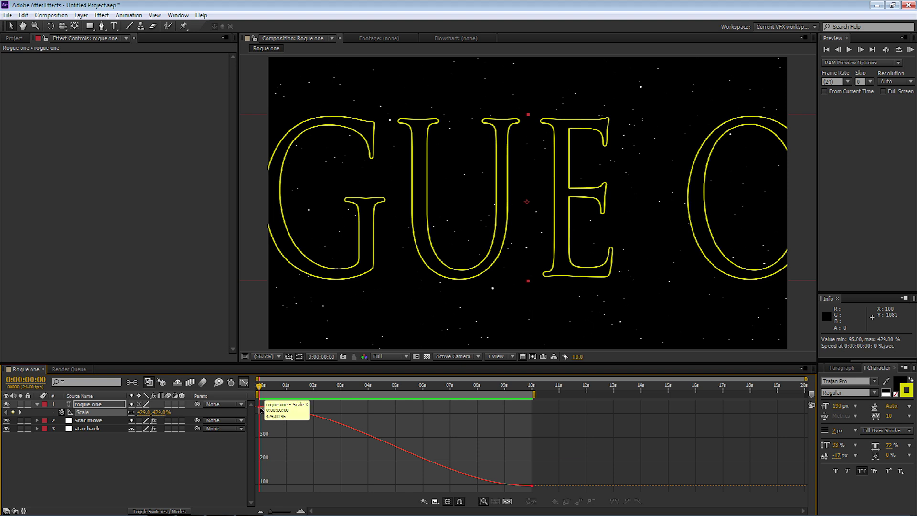
left_click_drag(260, 409, 262, 411)
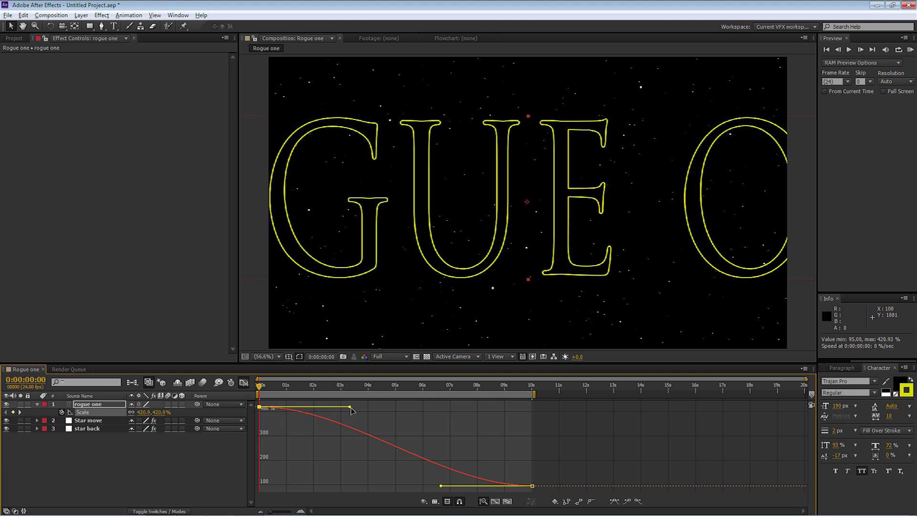
left_click_drag(350, 407, 258, 468)
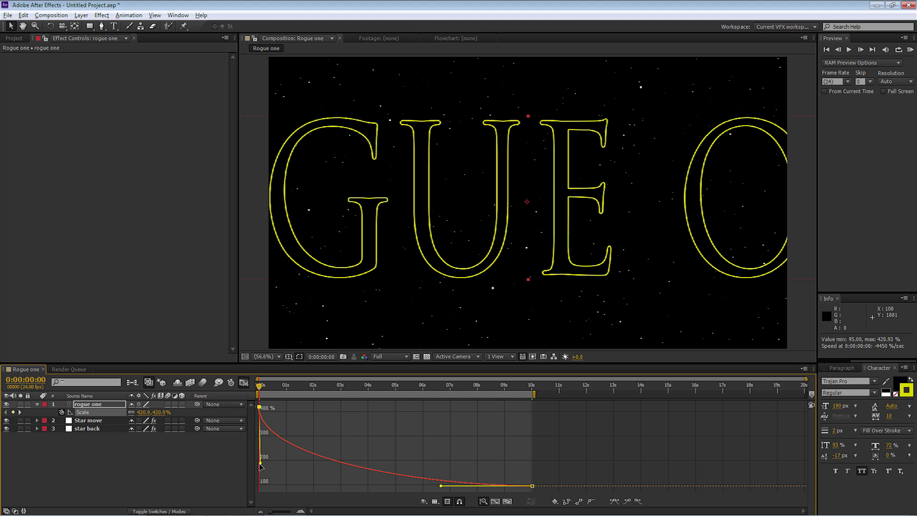
left_click_drag(260, 463, 259, 488)
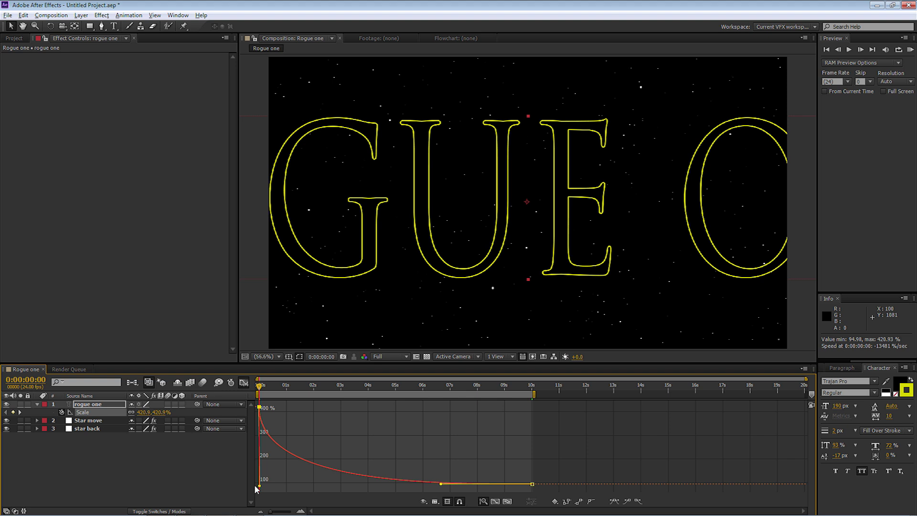
key("space")
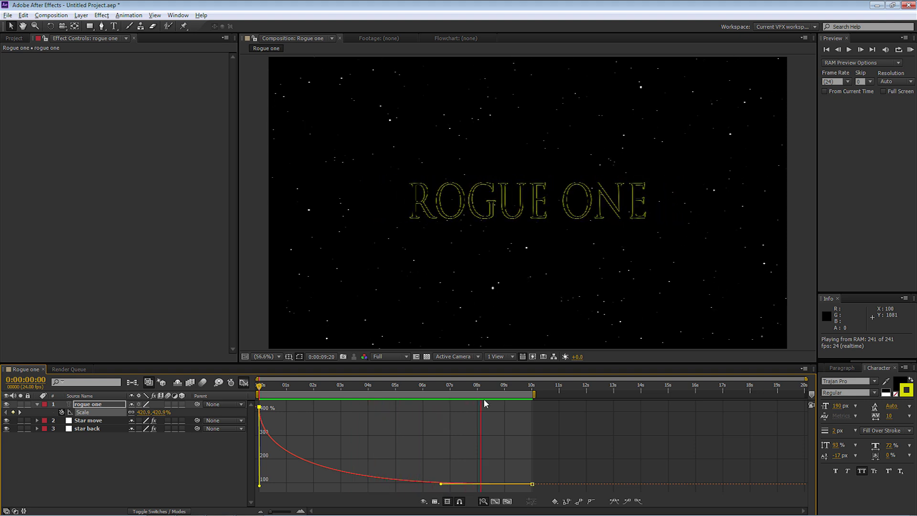
key("space")
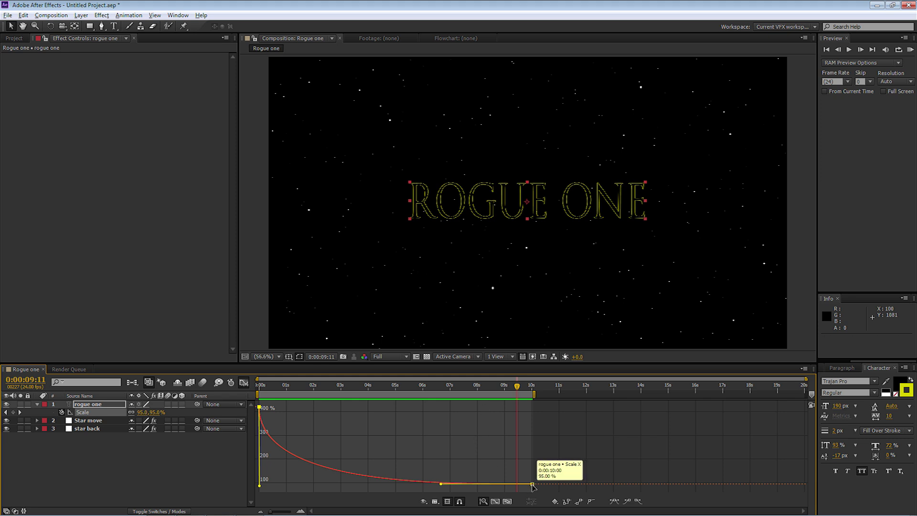
Step: Raise the incoming handle of the 10-second Scale keyframe slightly, preview the slower finish, and leave the Graph Editor
left_click_drag(441, 484, 444, 474)
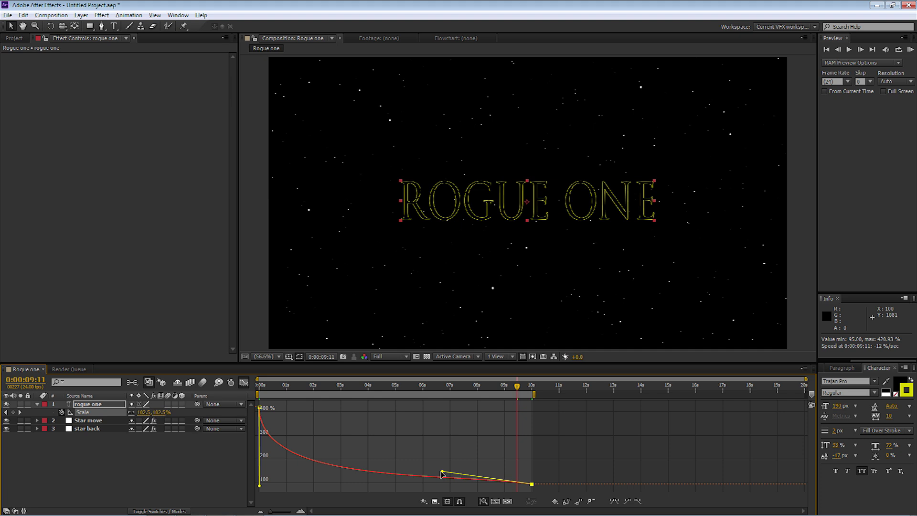
key("space")
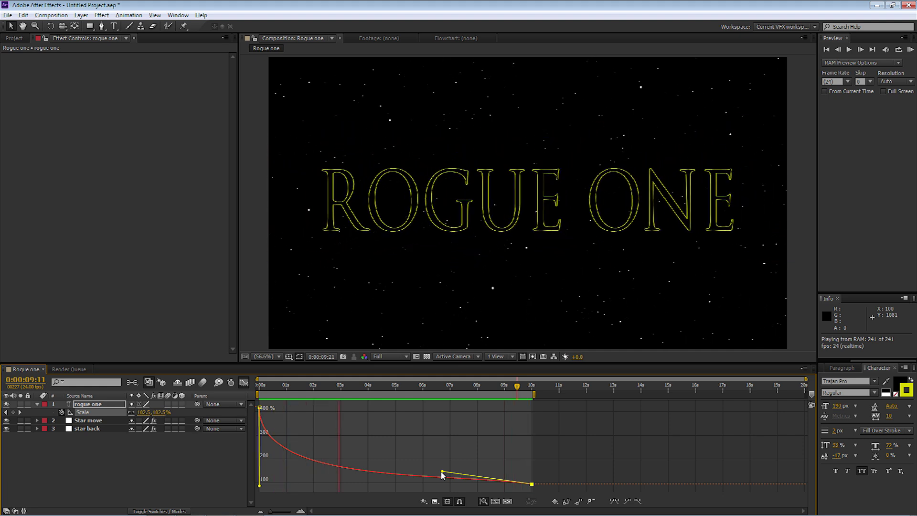
key("space")
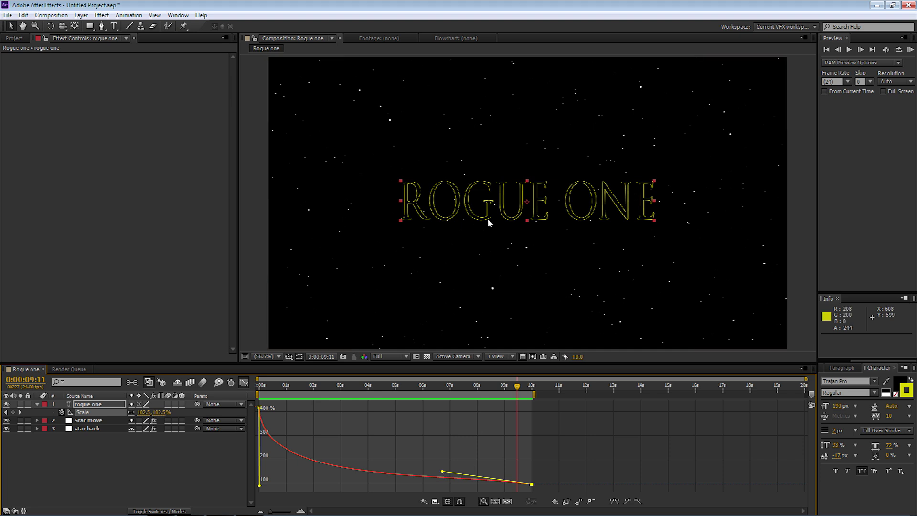
left_click(244, 384)
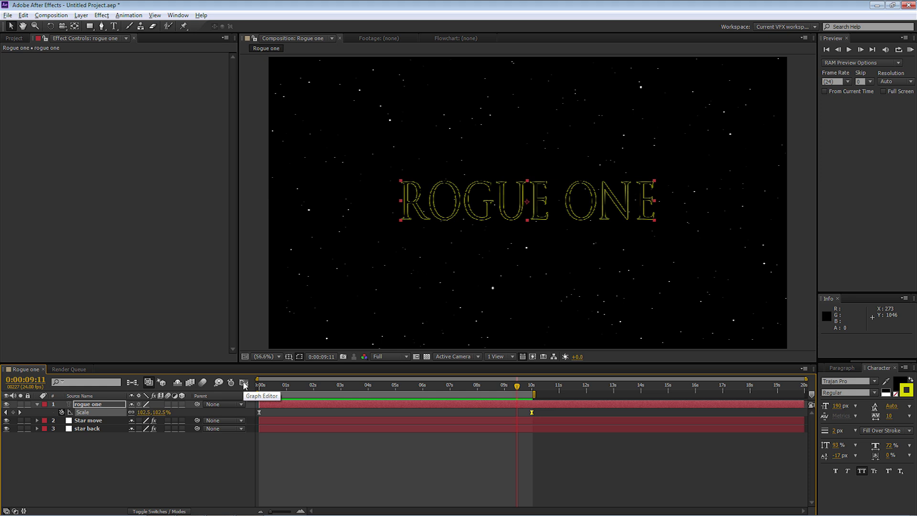
Step: Add an Opacity keyframe of 100% to the rogue one title at 8 seconds
left_click_drag(517, 389, 478, 392)
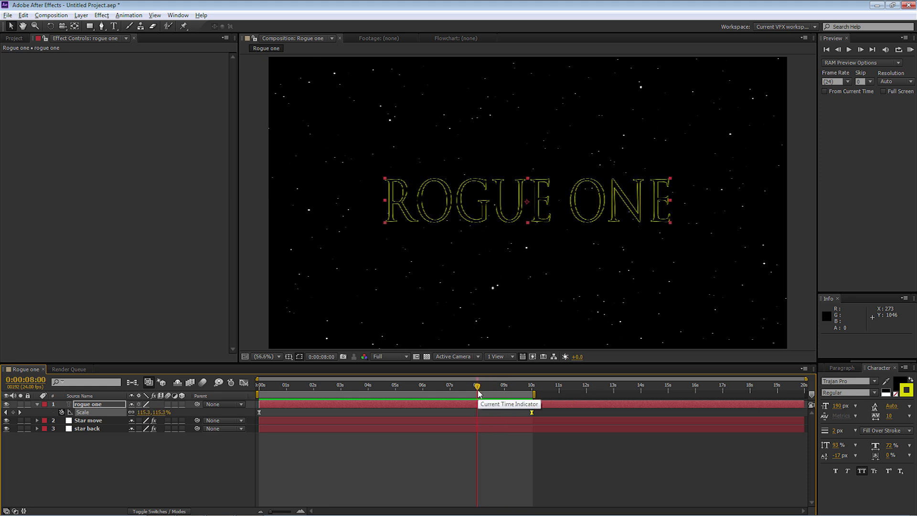
left_click(80, 406)
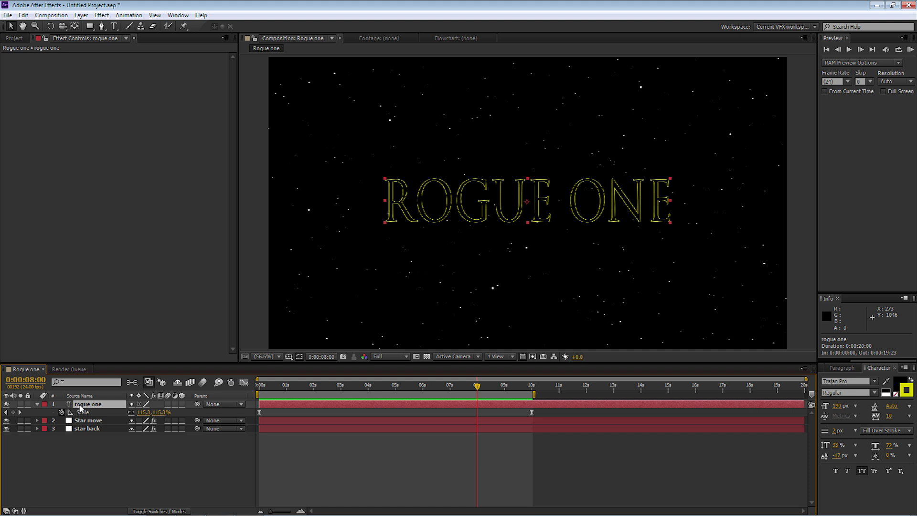
key("t")
left_click(61, 412)
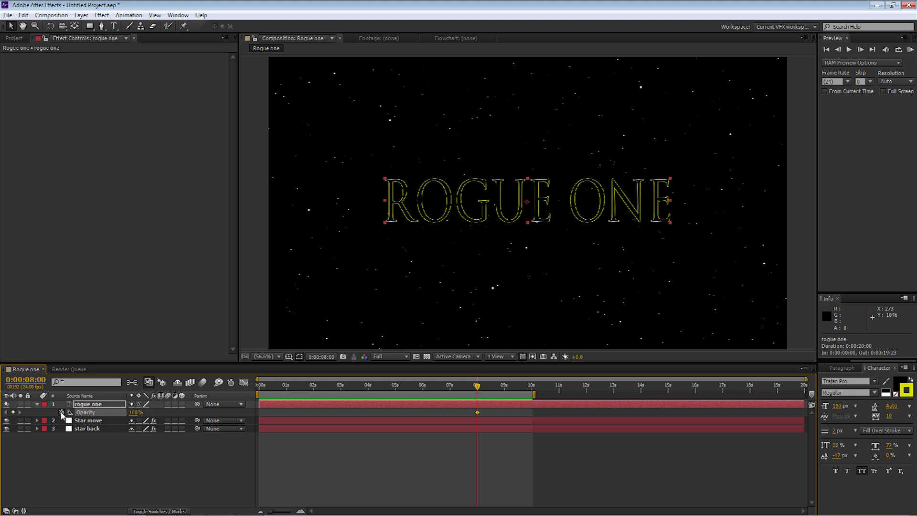
Step: Keyframe the title's Opacity at 0% at 10 seconds and run a RAM preview of the fade-out
left_click(532, 388)
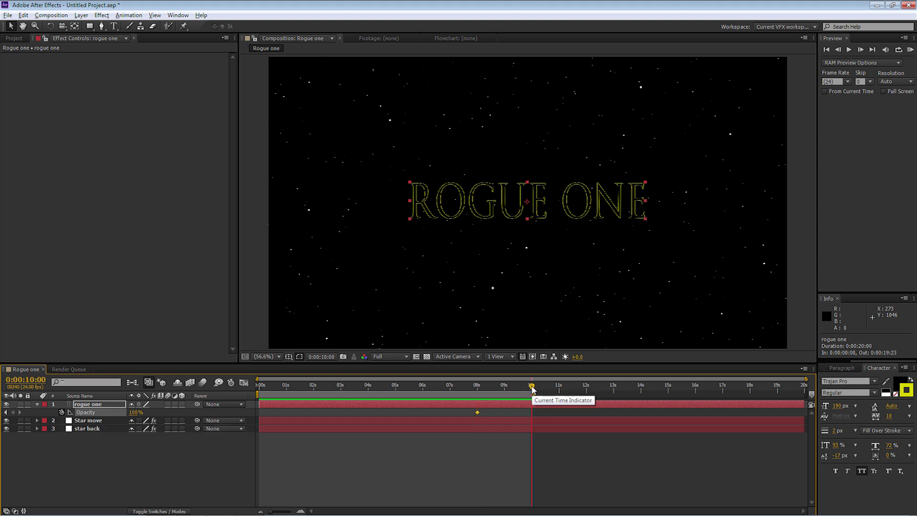
left_click_drag(135, 412, 55, 418)
left_click_drag(137, 413, 109, 414)
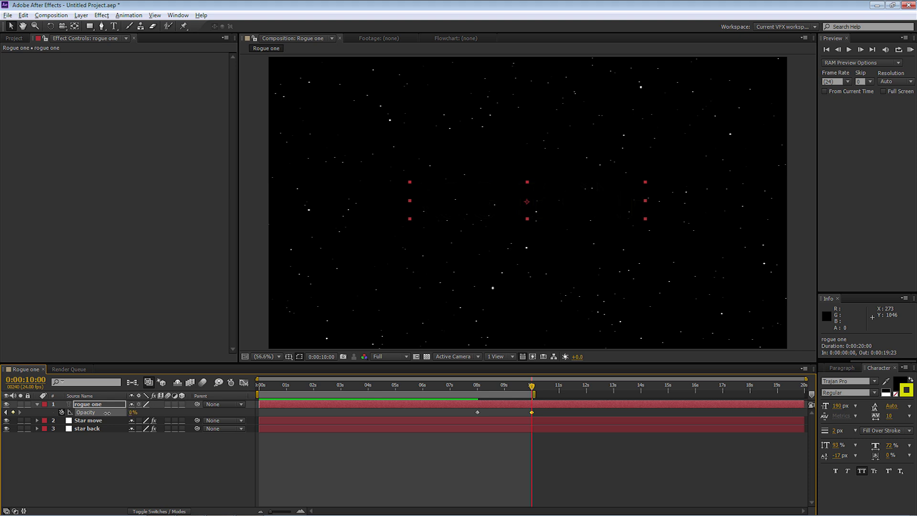
left_click(132, 441)
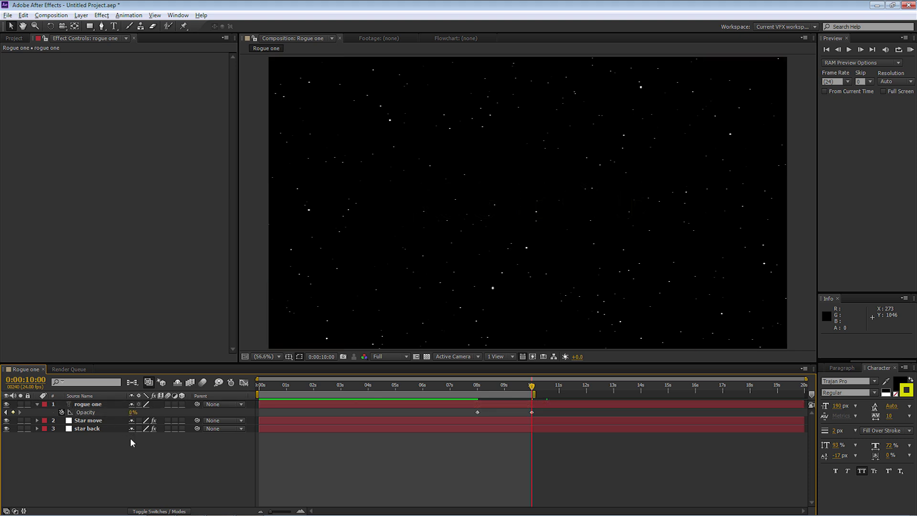
key("KP_0")
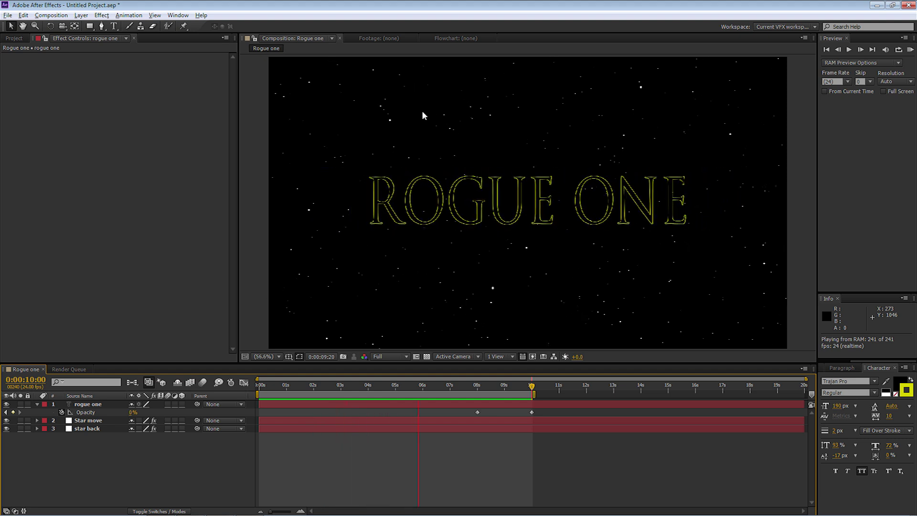
left_click(202, 327)
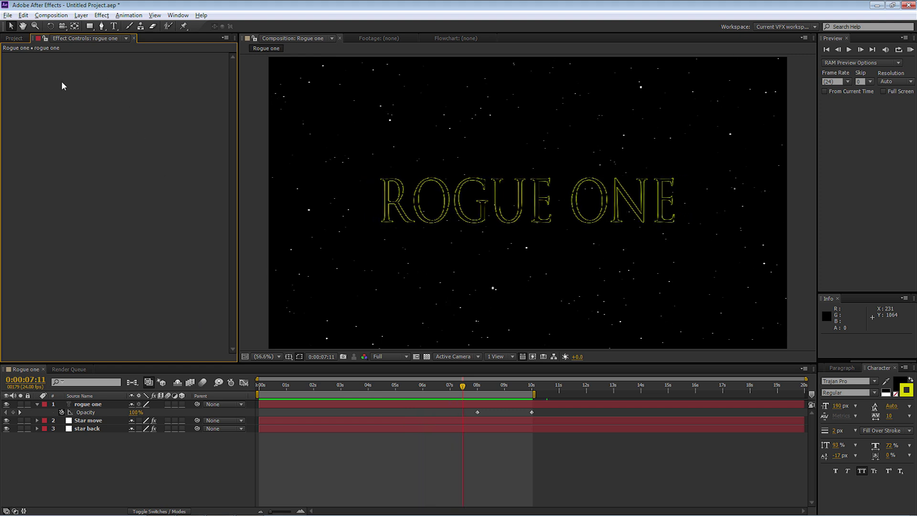
Step: Add the Rogue one composition to the render queue and set its output format to H.264
left_click(8, 15)
mouse_move(59, 166)
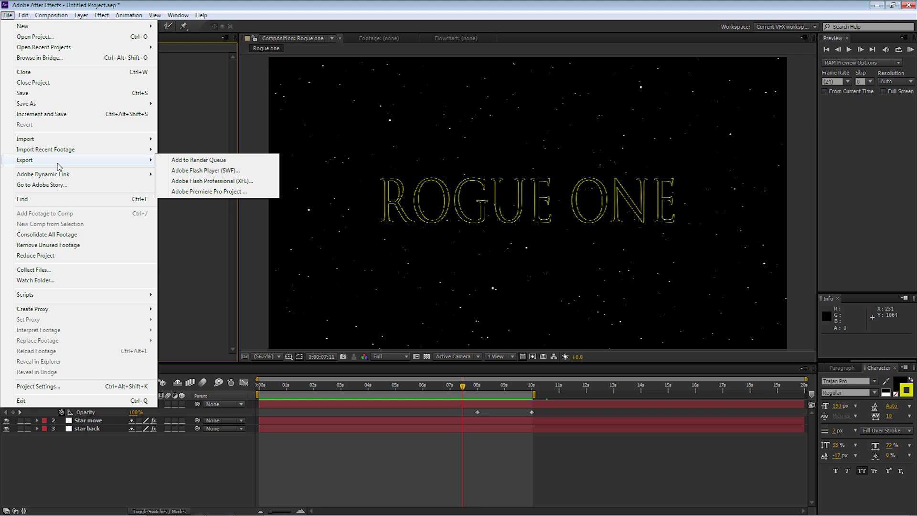
left_click(200, 160)
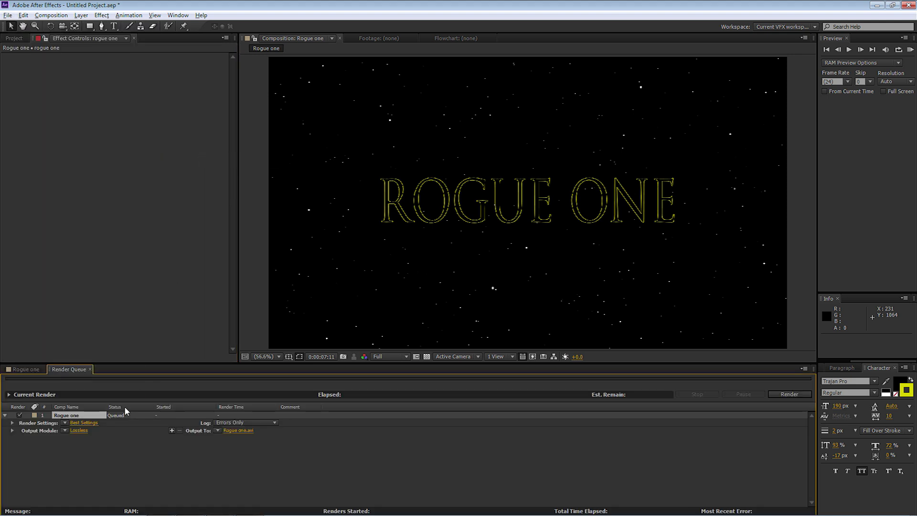
left_click(79, 430)
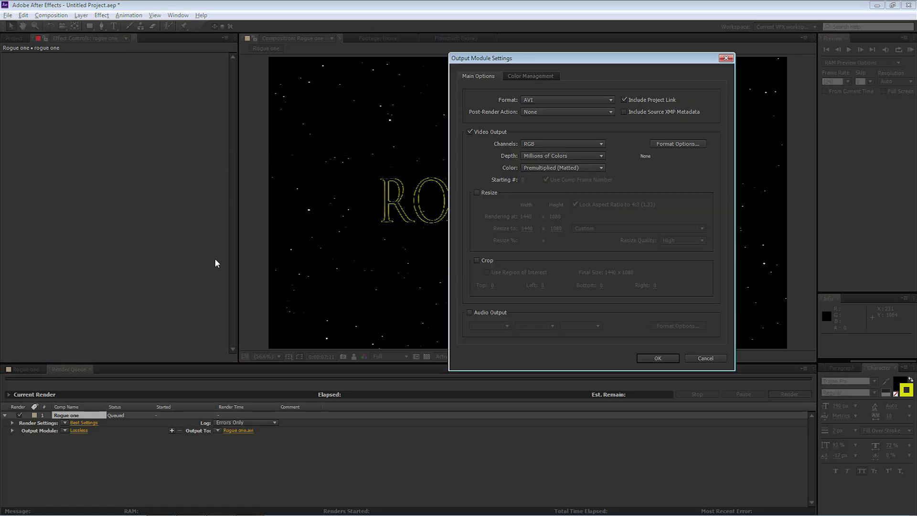
left_click(537, 99)
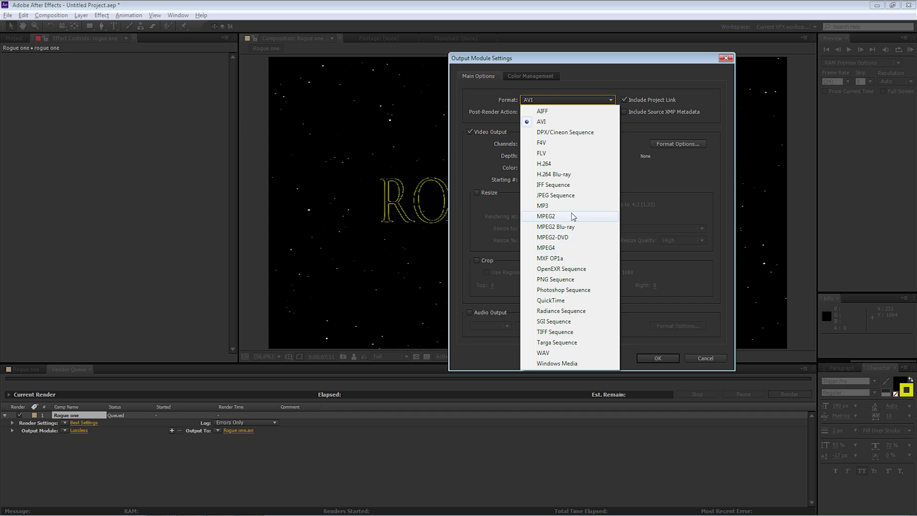
left_click(565, 165)
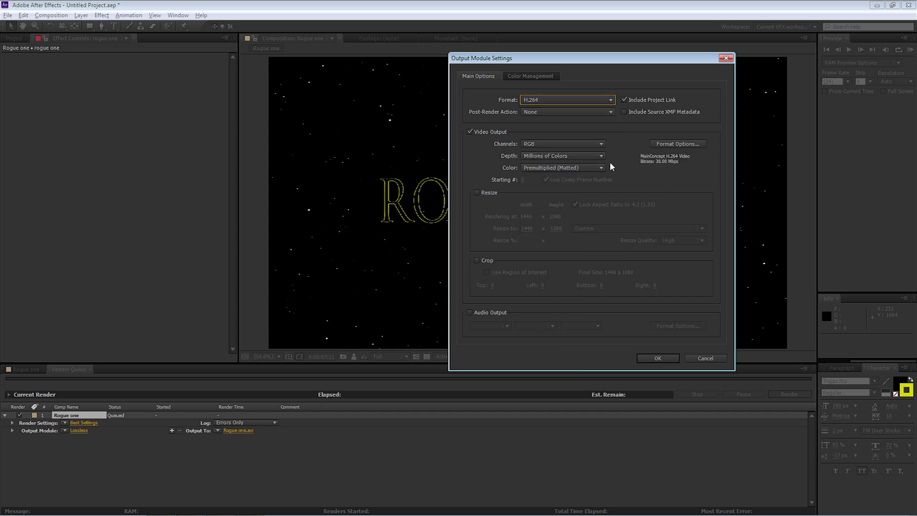
Step: Set the H.264 maximum bitrate to 40 Mbps and accept the output module settings with audio output off
left_click(678, 144)
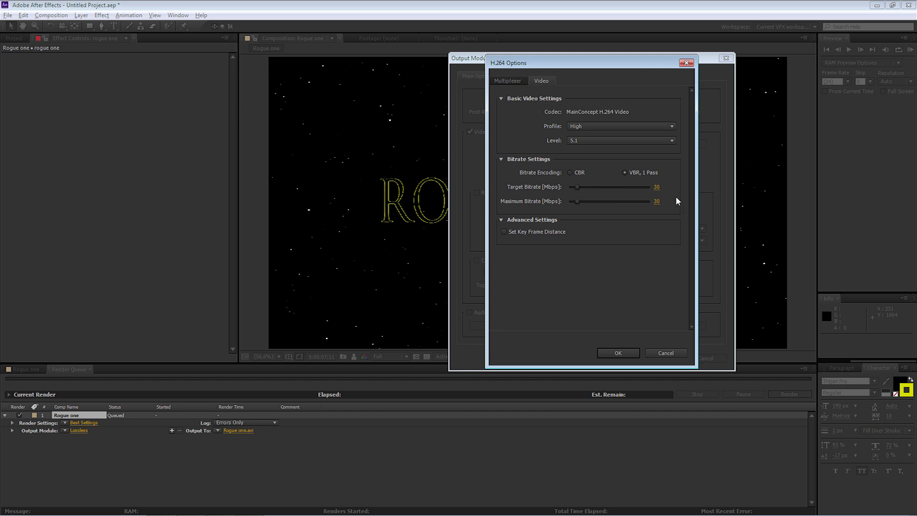
left_click(656, 201)
type("40")
left_click(658, 233)
left_click(611, 353)
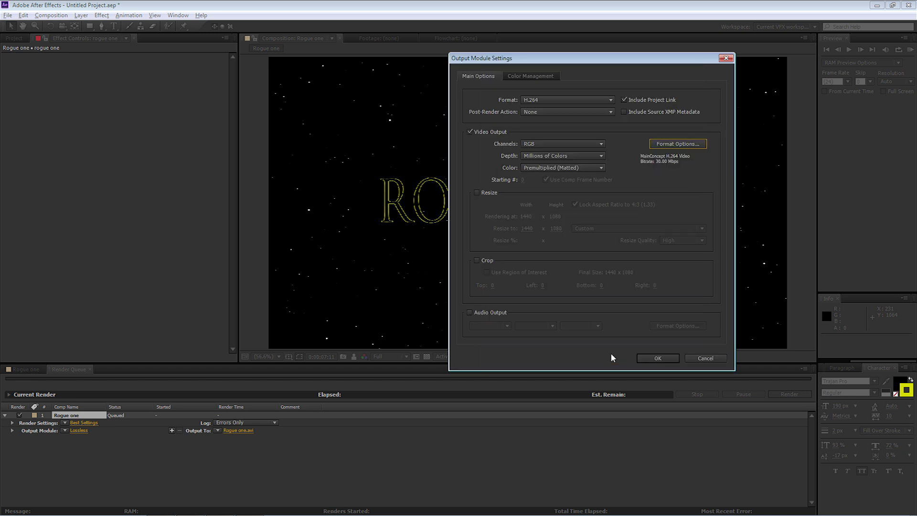
left_click(469, 312)
left_click(469, 313)
left_click(662, 358)
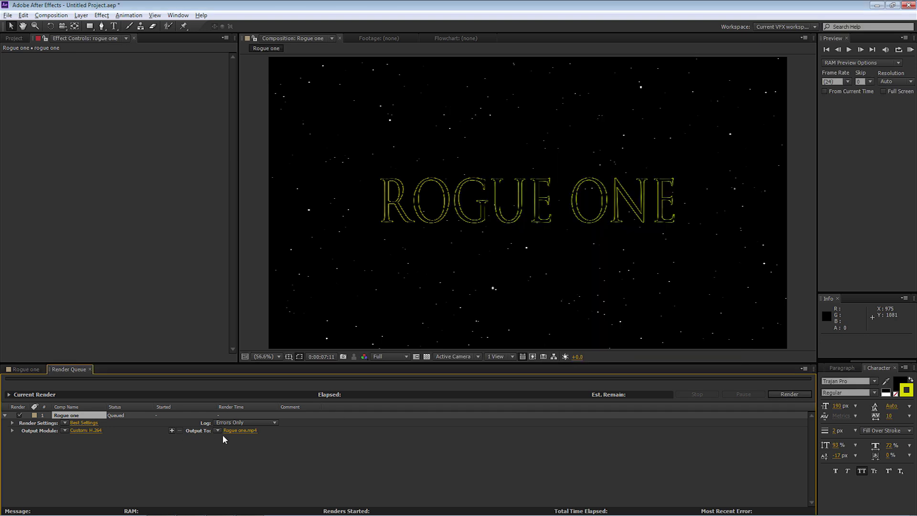
Step: Name the output file "Rogue one final" in the Rogue One folder and start the render
left_click(234, 430)
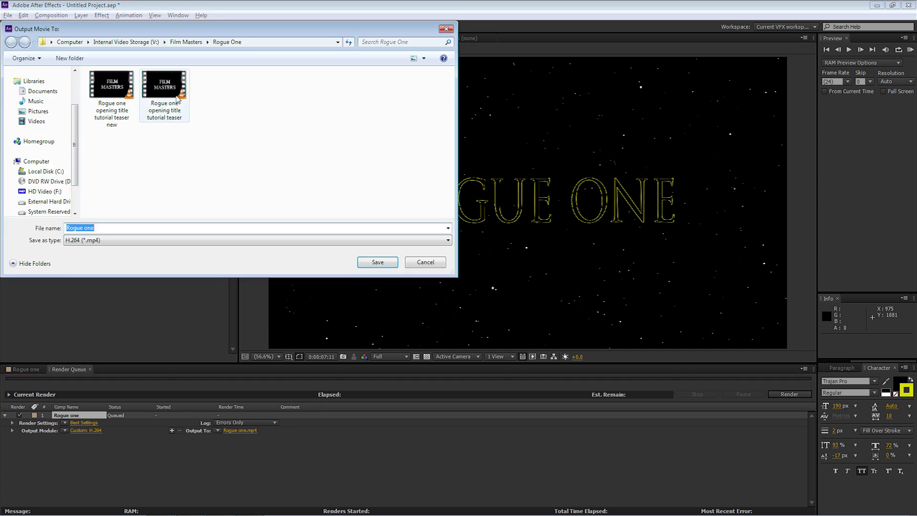
left_click(117, 225)
type("final")
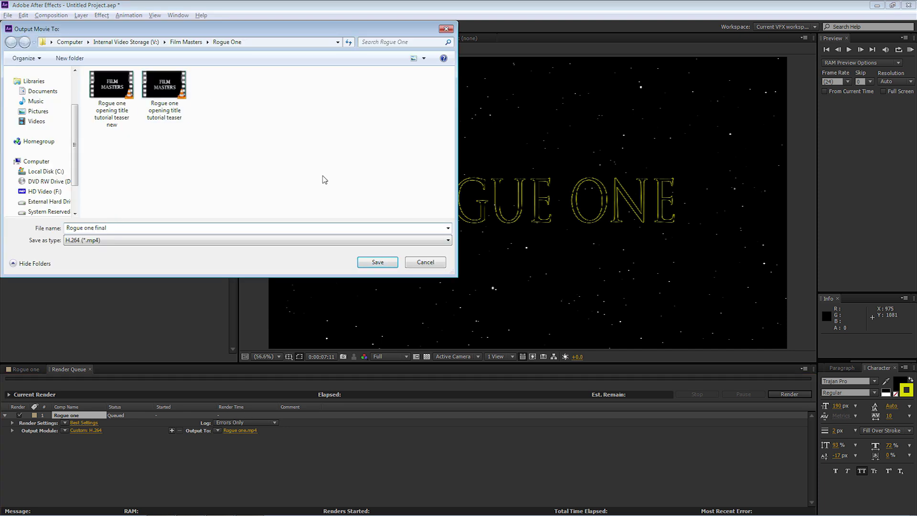
left_click(377, 262)
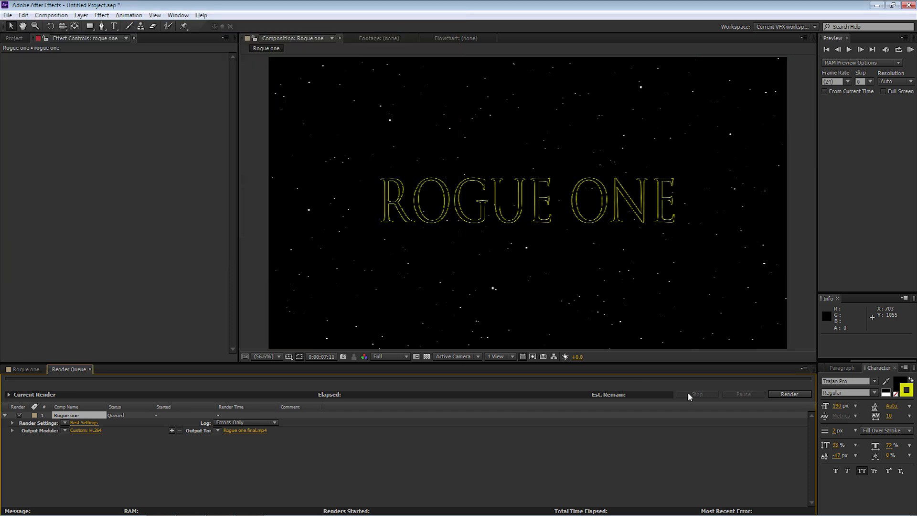
left_click(794, 395)
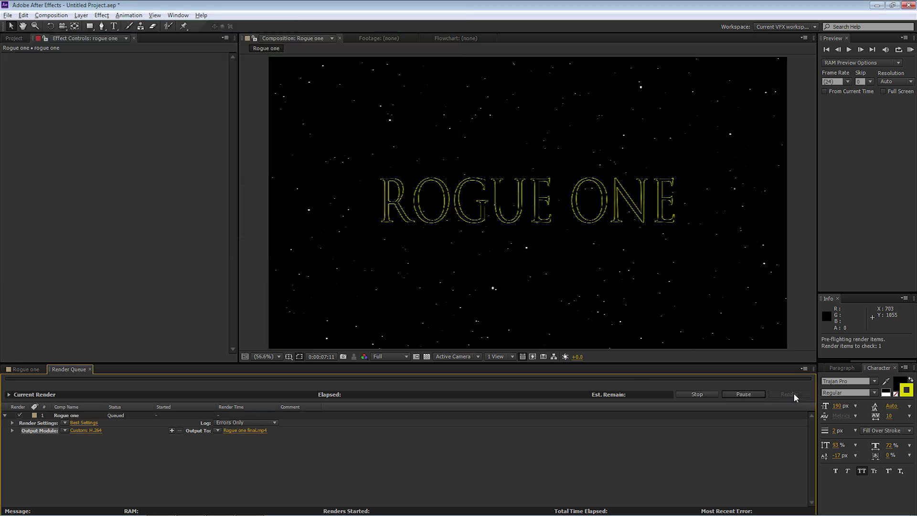